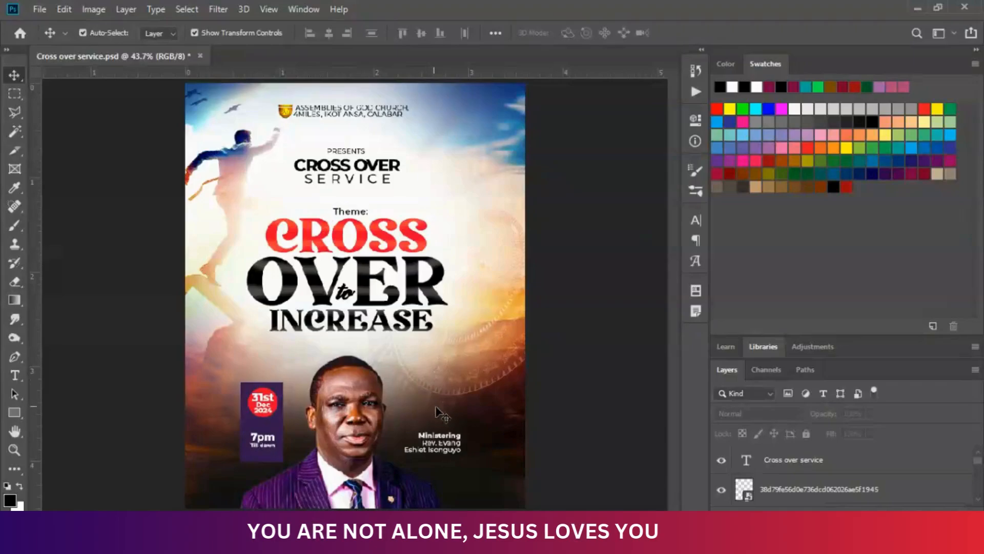
# Create a new portrait document of 1080 x 1350 pixels at 300 pixels/inch in RGB Color with a white background
pyautogui.click(40, 9)
pyautogui.click(56, 26)
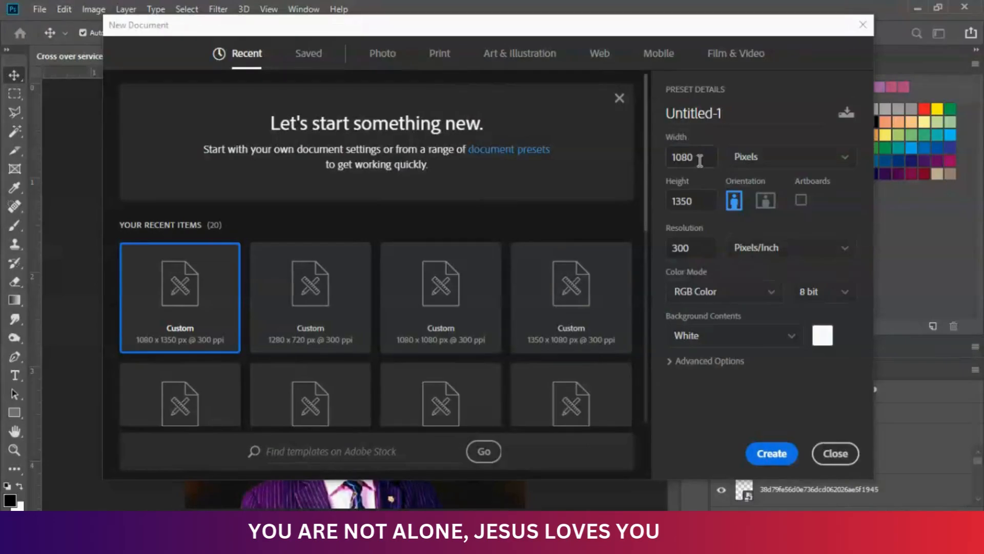
pyautogui.doubleClick(701, 206)
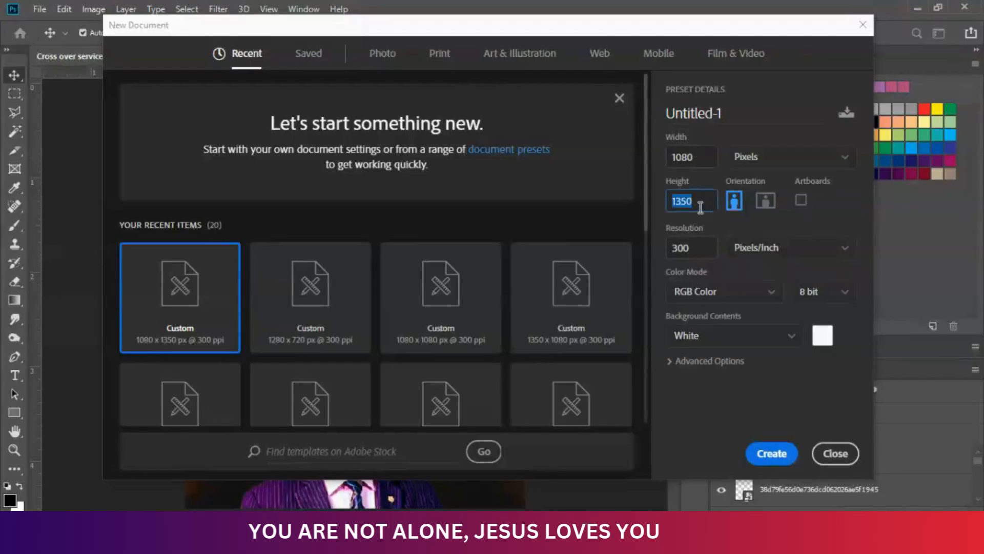
pyautogui.doubleClick(697, 249)
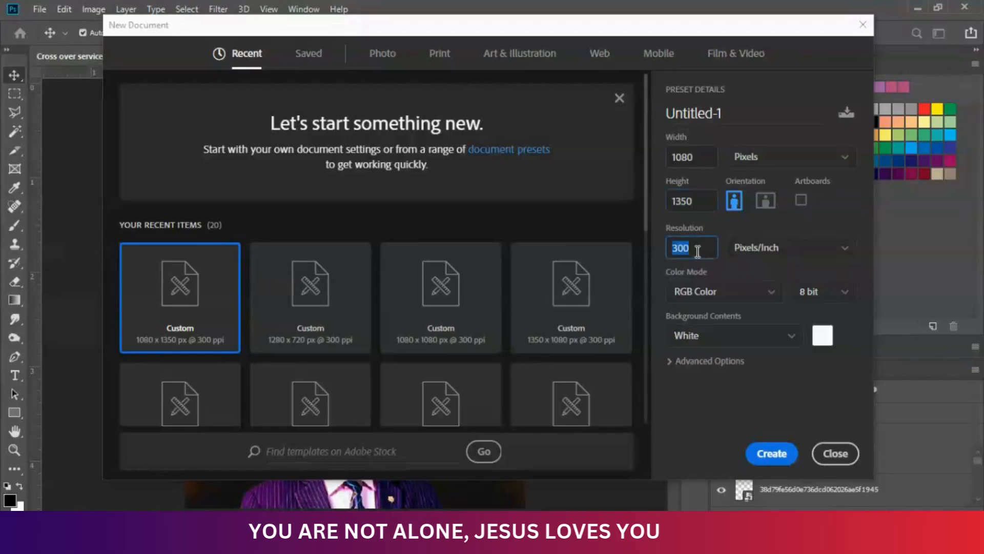
pyautogui.click(698, 251)
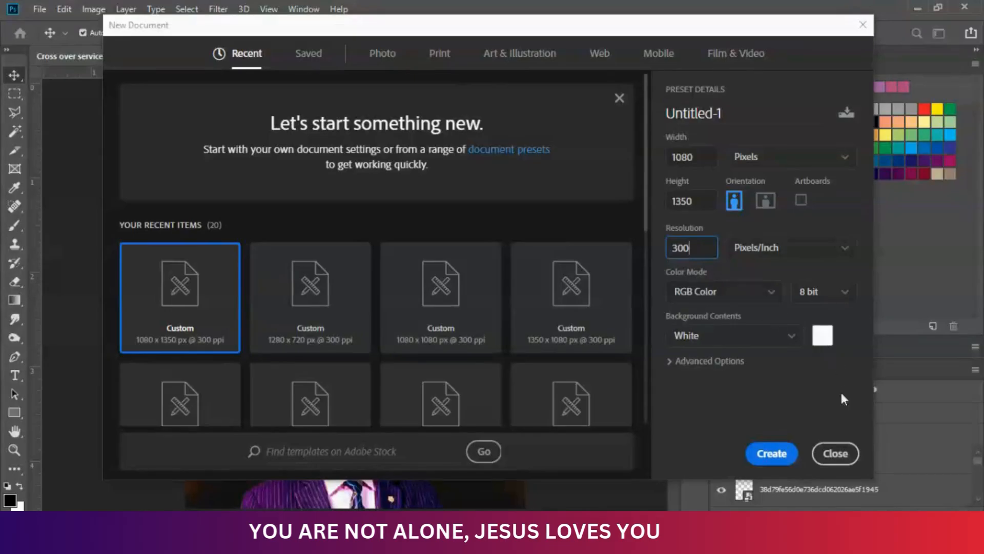
pyautogui.click(777, 457)
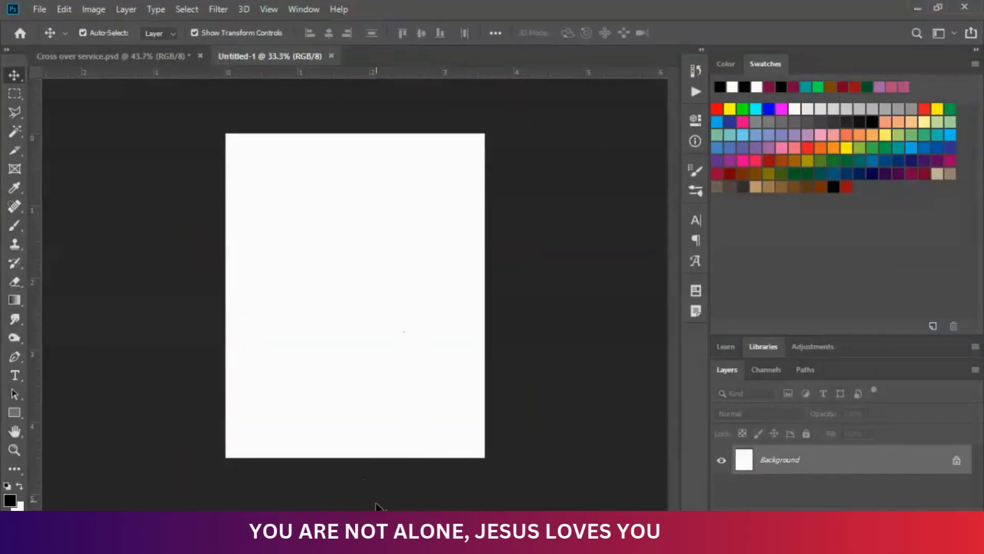
# Place the Away (1) image from the Class Work folder, scale it to about 65% to cover the canvas, and shift it slightly up
pyautogui.click(353, 541)
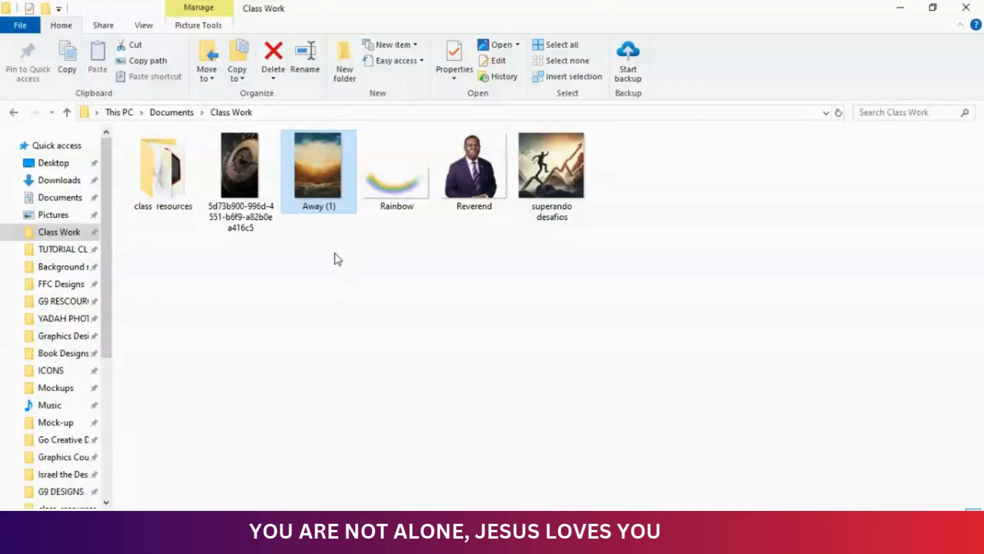
pyautogui.moveTo(314, 153); pyautogui.dragTo(414, 330)
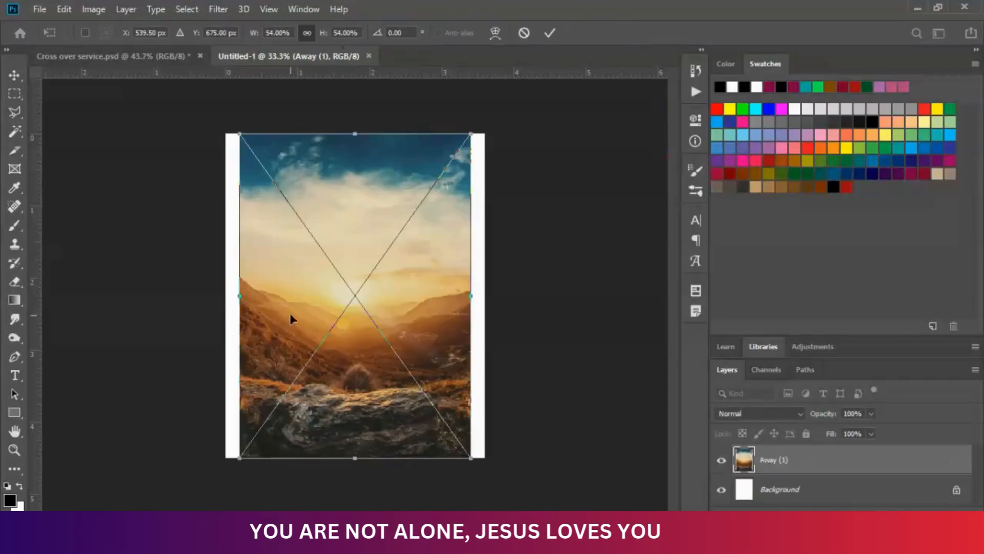
pyautogui.moveTo(236, 298); pyautogui.dragTo(215, 298)
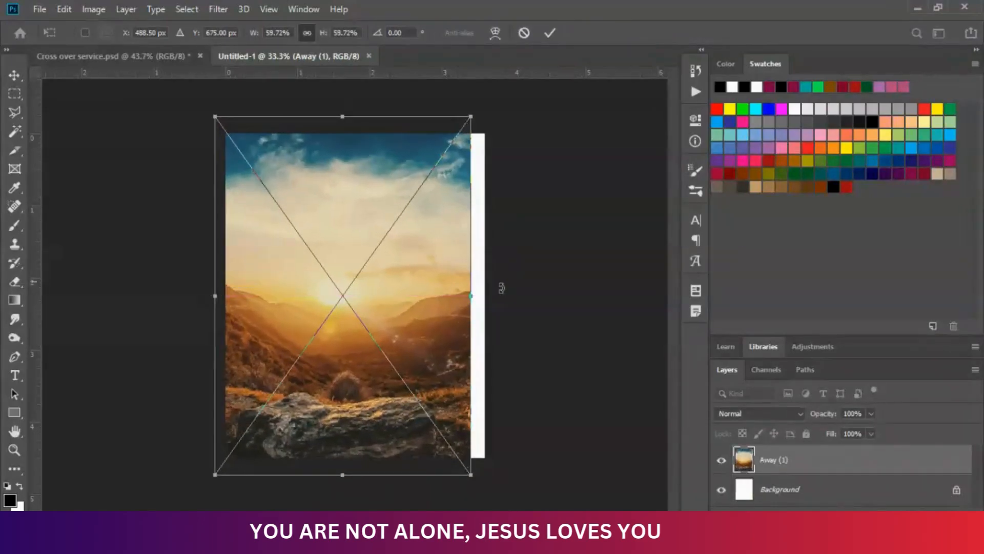
pyautogui.moveTo(476, 303); pyautogui.dragTo(494, 302)
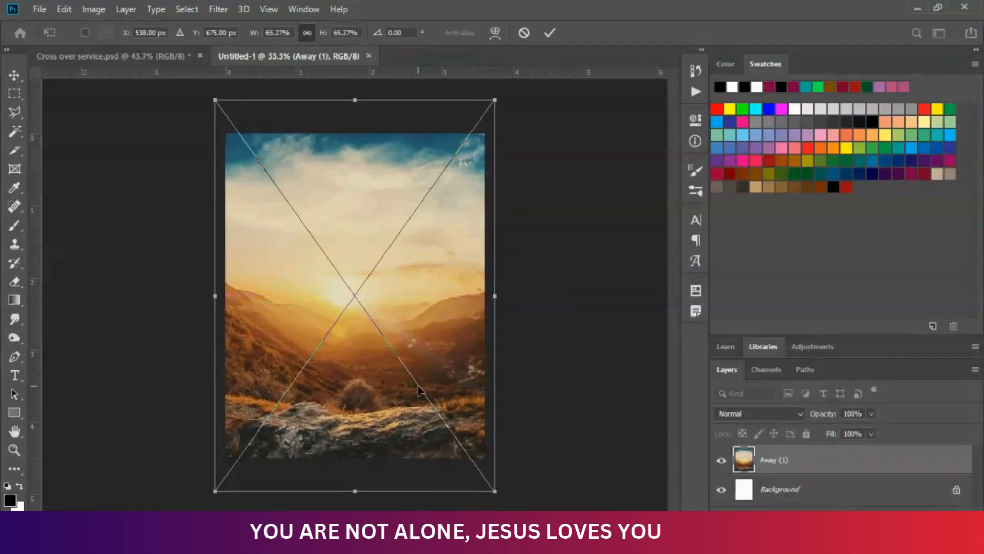
pyautogui.press('Return')
pyautogui.moveTo(408, 418); pyautogui.dragTo(411, 411)
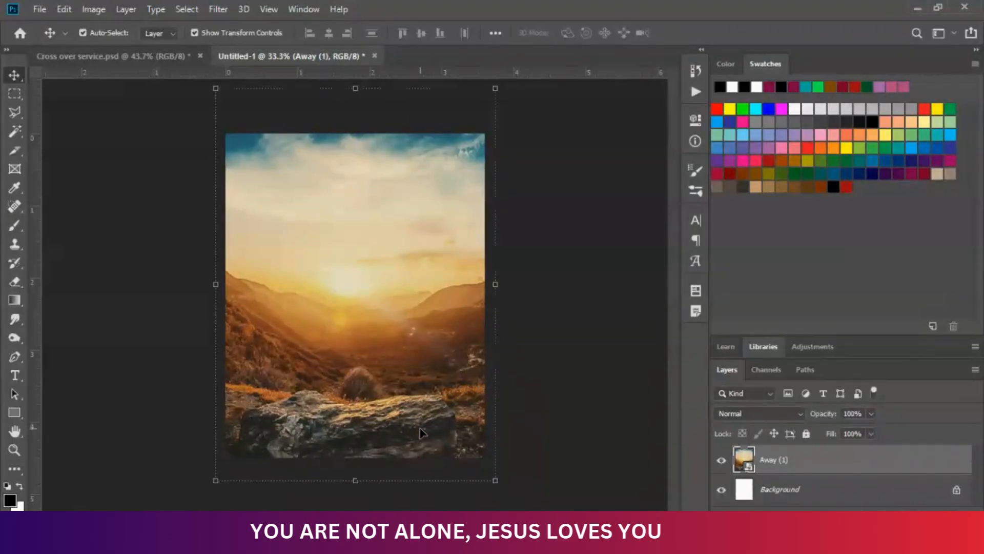
# Apply a midtone Color Balance of -30, -33 and +2 to the Away (1) layer
pyautogui.click(88, 11)
pyautogui.moveTo(110, 52)
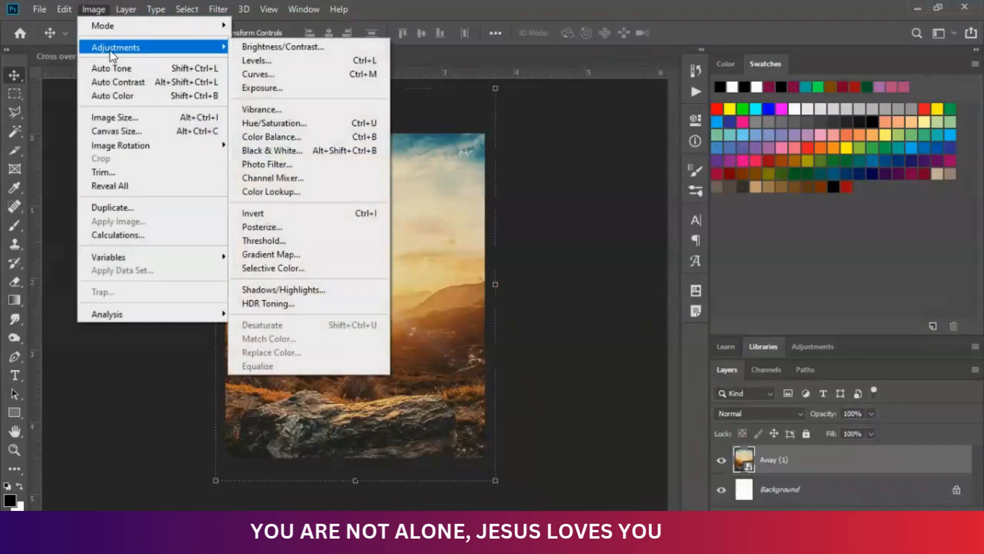
pyautogui.click(296, 135)
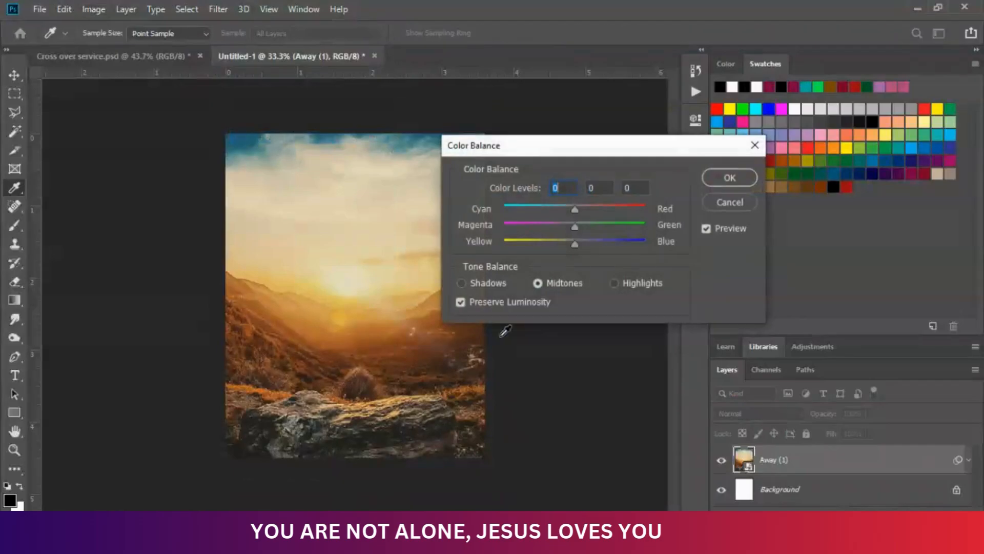
pyautogui.click(552, 224)
pyautogui.moveTo(573, 243); pyautogui.dragTo(577, 244)
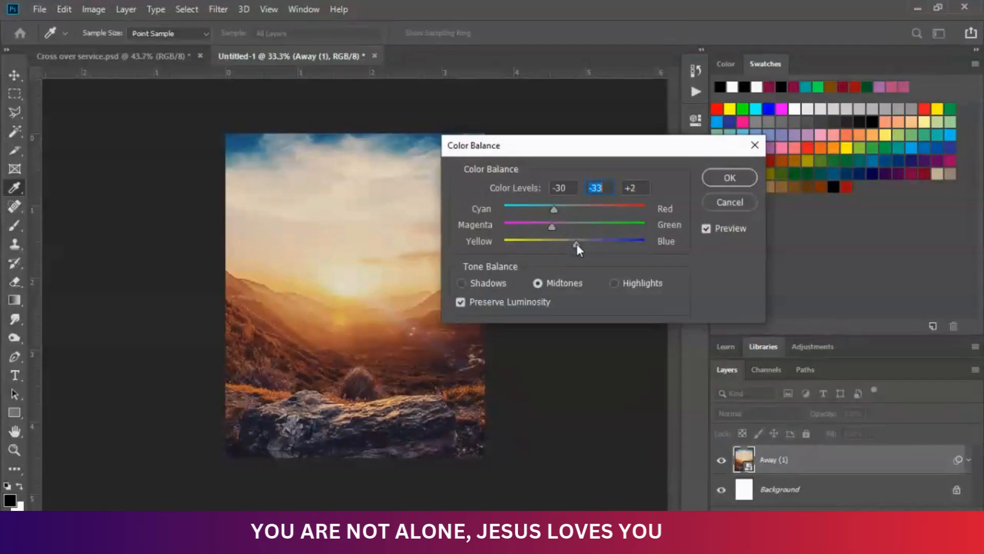
pyautogui.click(720, 178)
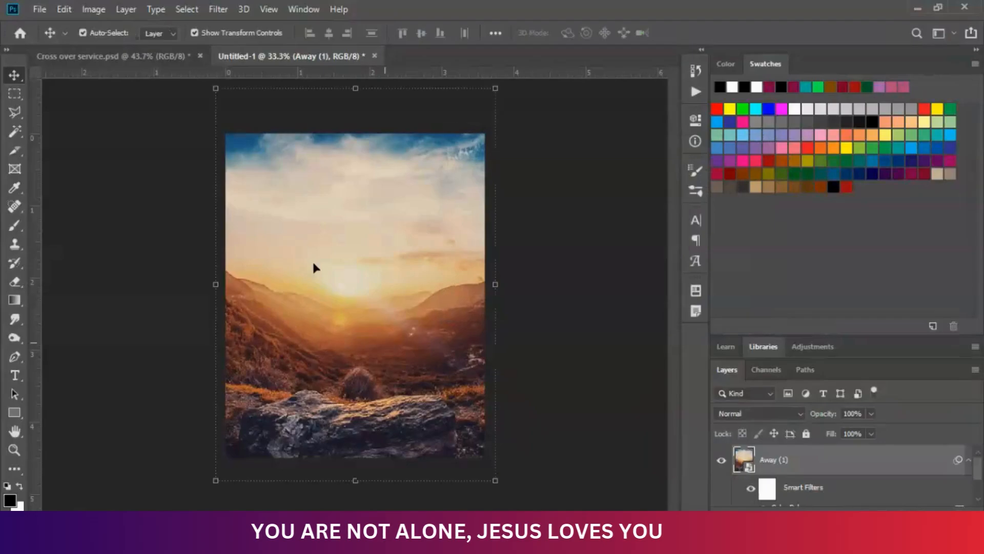
# Apply the Camera Raw Filter to the Away (1) layer with Texture +33, Clarity +20 and Vibrance +60
pyautogui.click(223, 11)
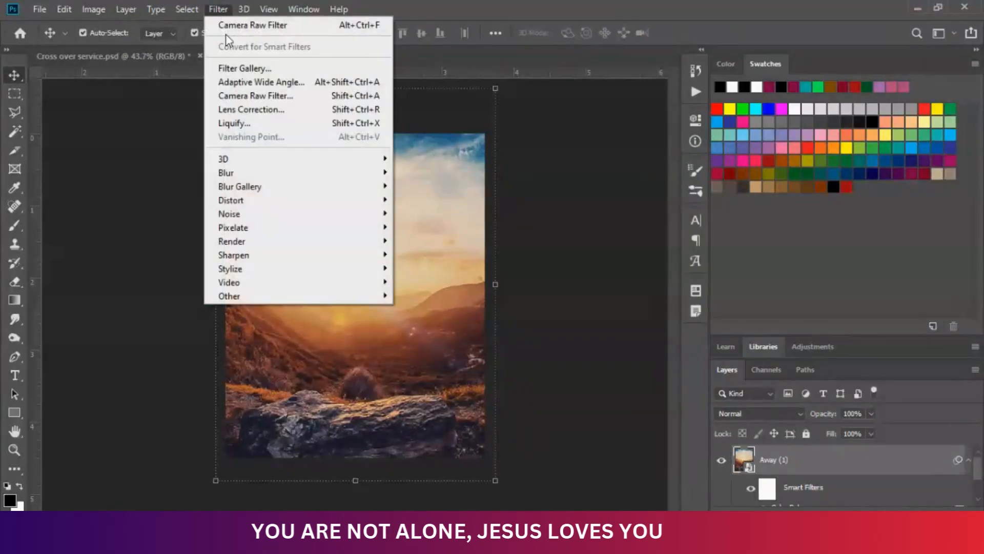
pyautogui.click(256, 96)
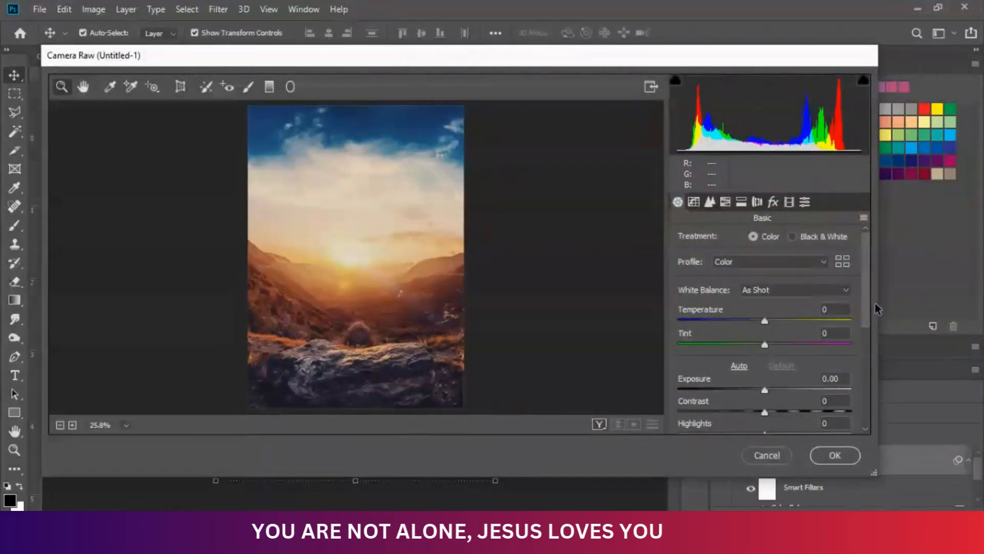
pyautogui.moveTo(864, 307); pyautogui.dragTo(856, 377)
pyautogui.click(794, 389)
pyautogui.click(781, 411)
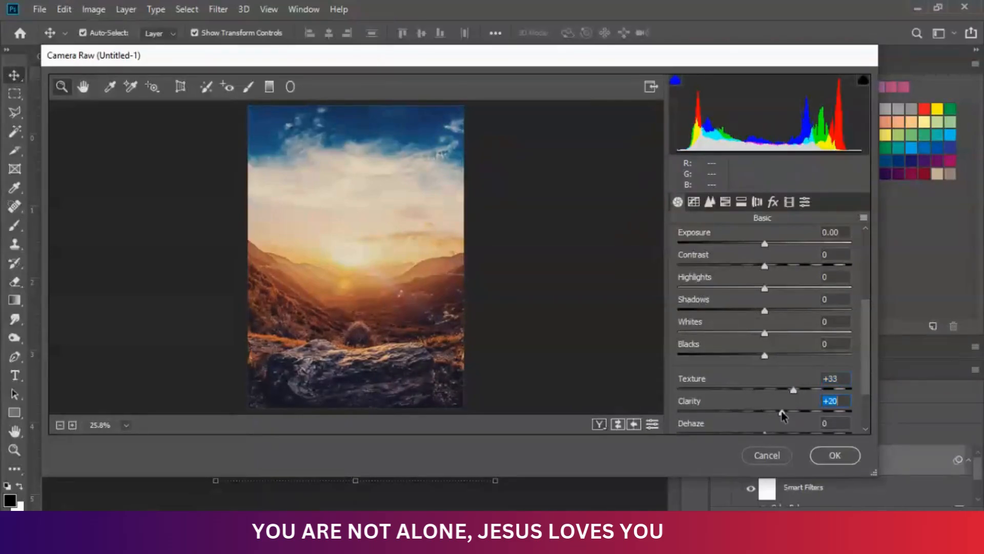
pyautogui.moveTo(863, 371); pyautogui.dragTo(819, 407)
pyautogui.click(803, 402)
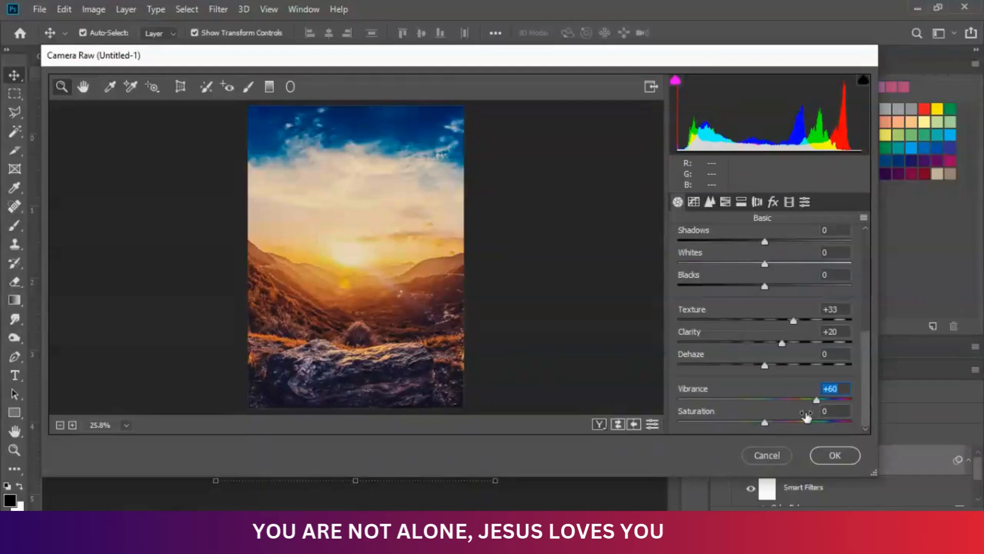
pyautogui.click(822, 461)
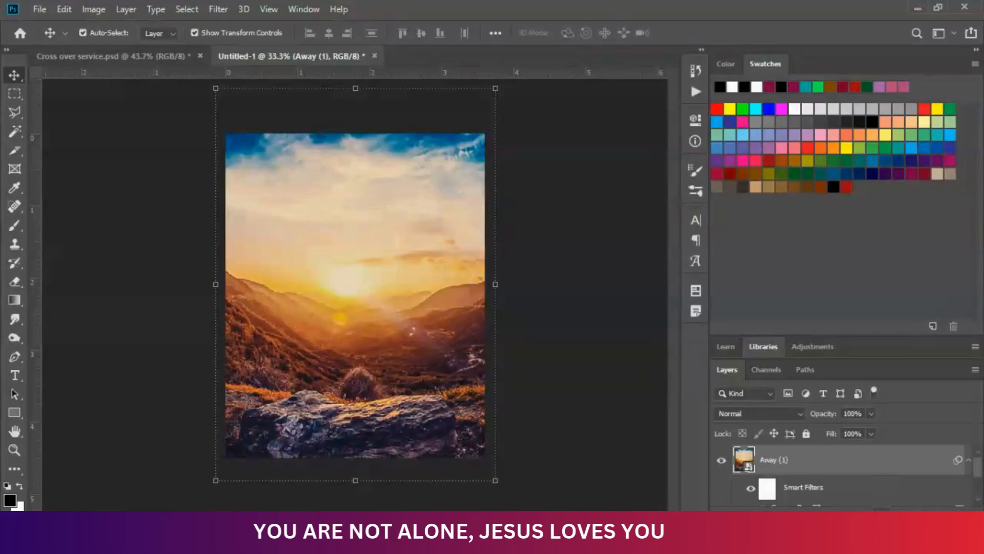
# Add a layer mask to the Away (1) layer and paint out the sun area at its centre with a soft black 1000 px brush
pyautogui.click(882, 516)
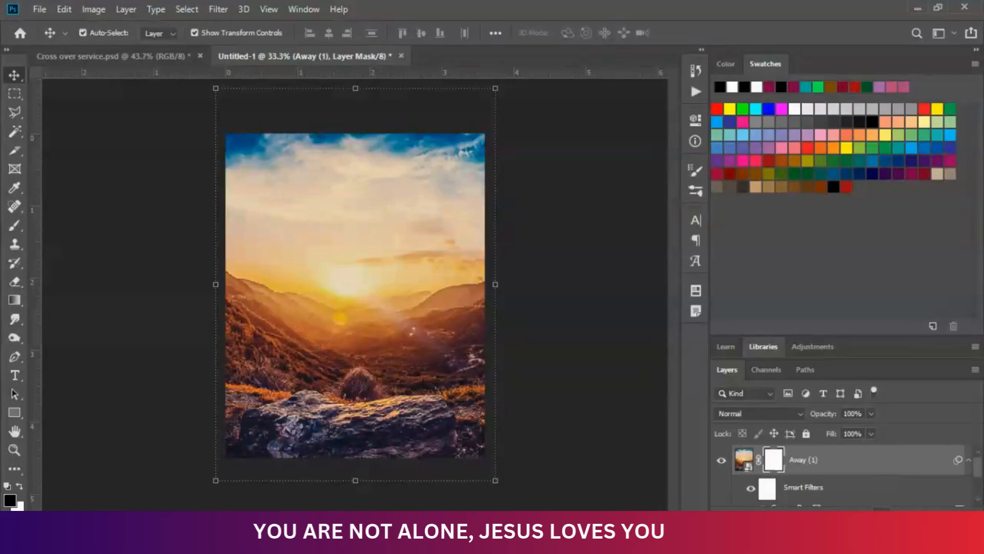
pyautogui.click(15, 225)
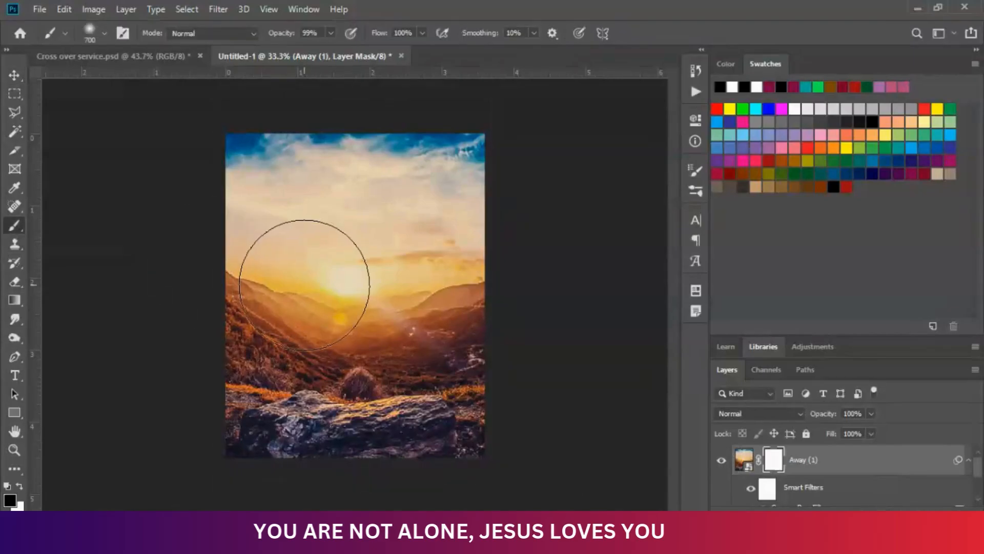
pyautogui.press(']')
pyautogui.press(']')
pyautogui.press(']')
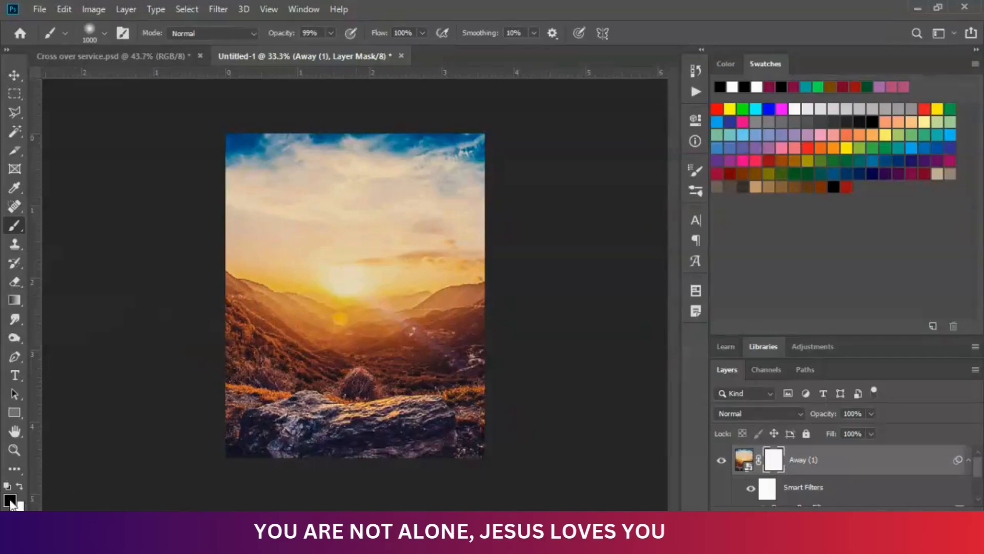
pyautogui.click(354, 283)
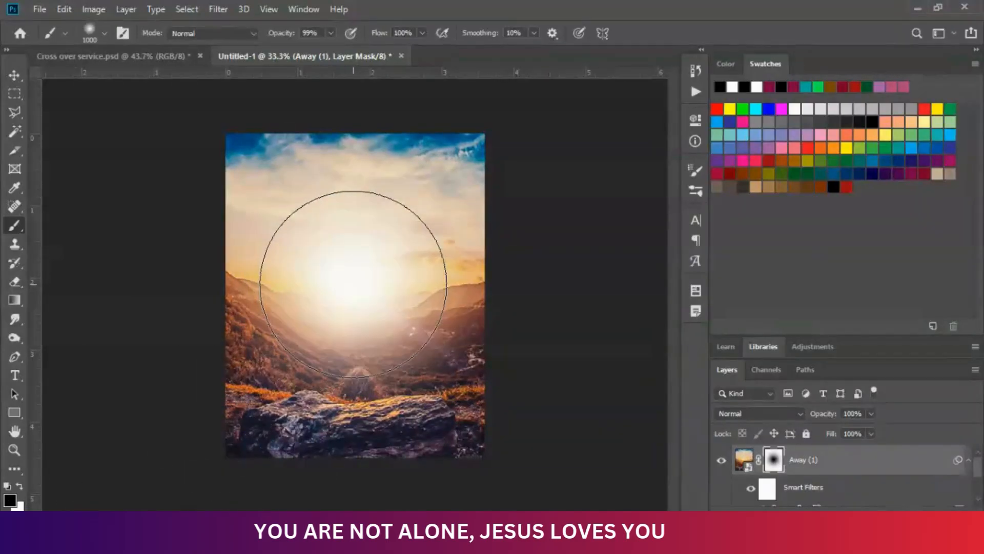
pyautogui.click(353, 280)
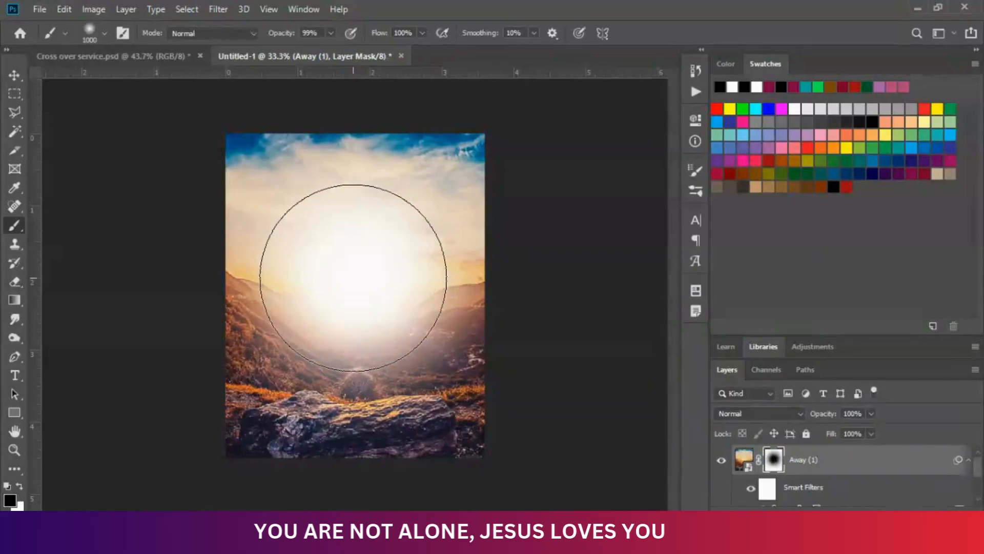
pyautogui.click(351, 276)
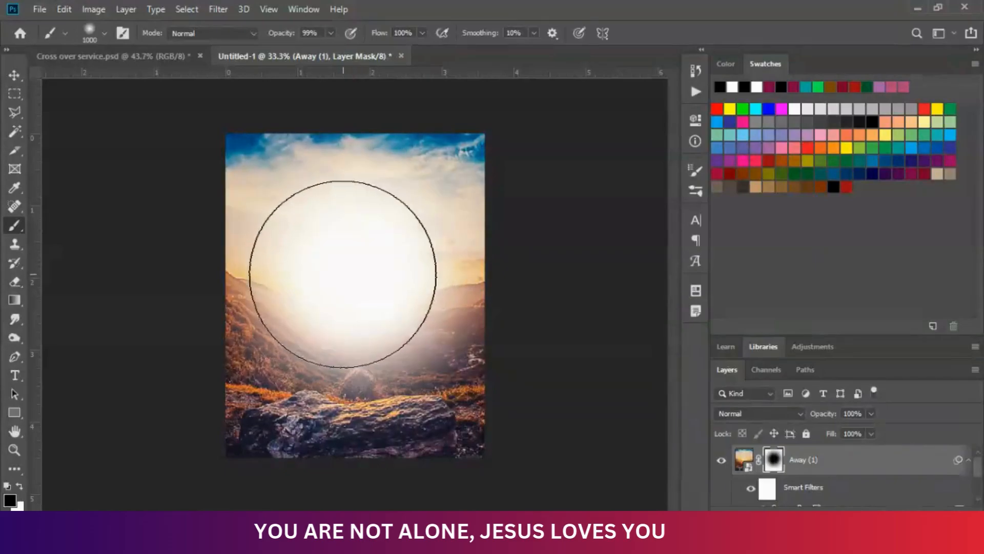
pyautogui.click(341, 272)
pyautogui.click(382, 268)
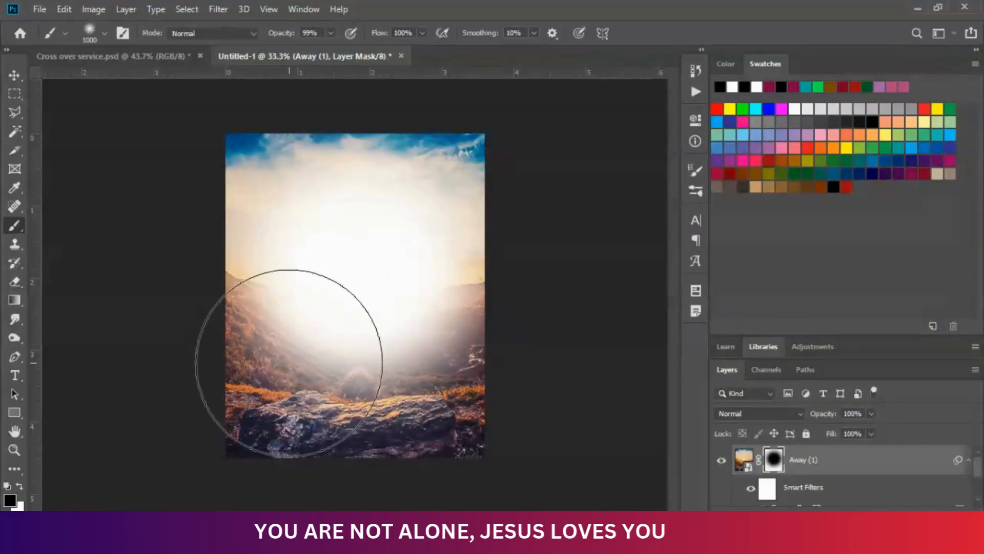
pyautogui.click(14, 75)
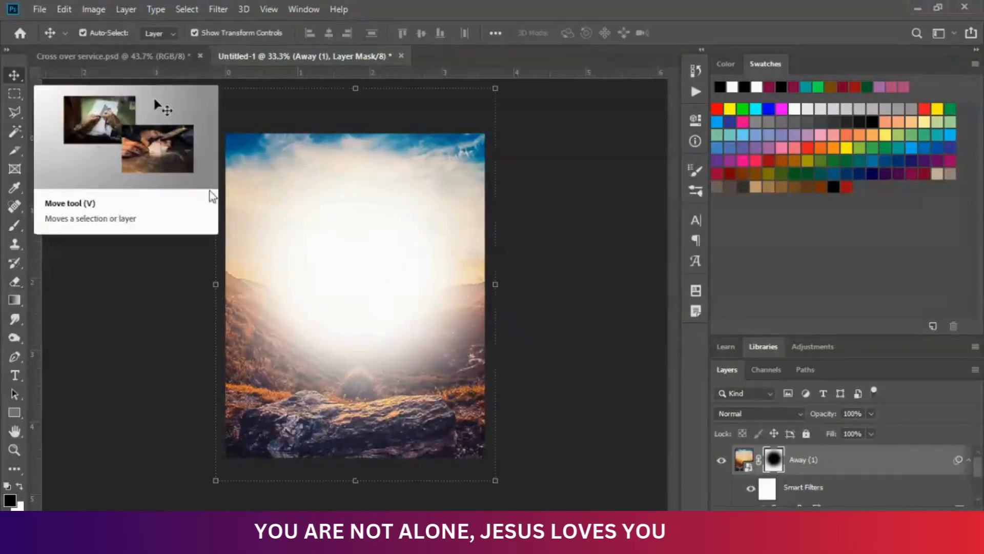
pyautogui.click(568, 285)
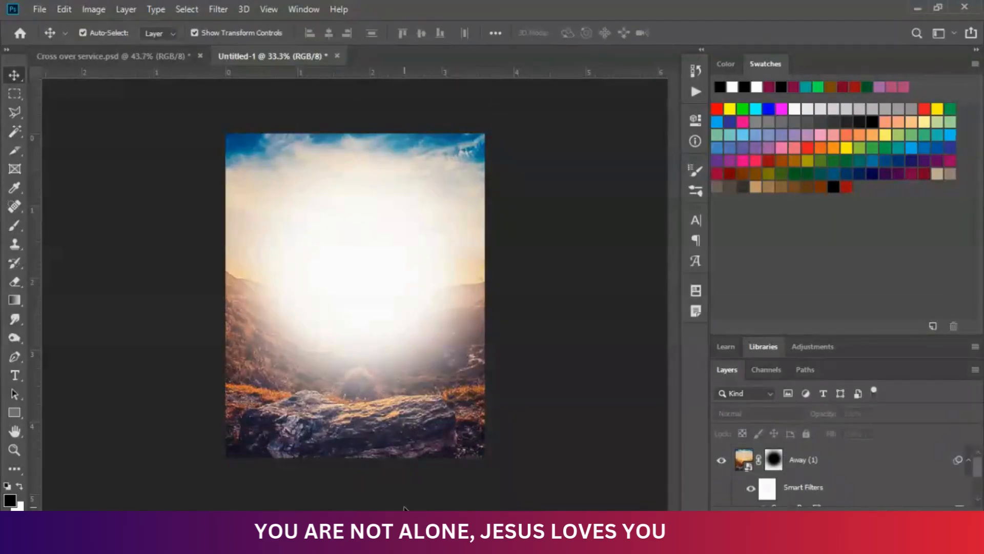
# Add a new layer above Away (1) and paint black along the canvas's lower edge with a soft 600 px brush
pyautogui.click(264, 445)
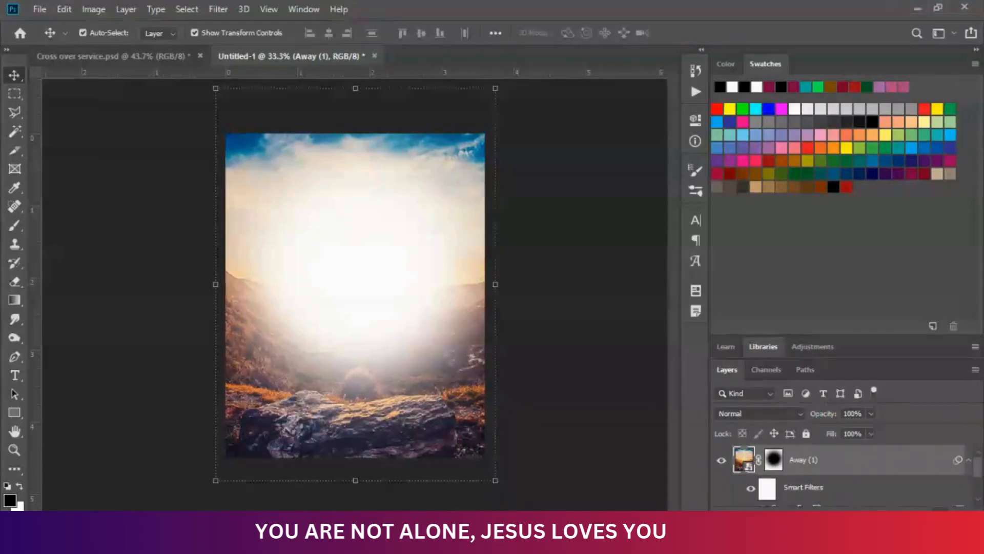
pyautogui.click(939, 514)
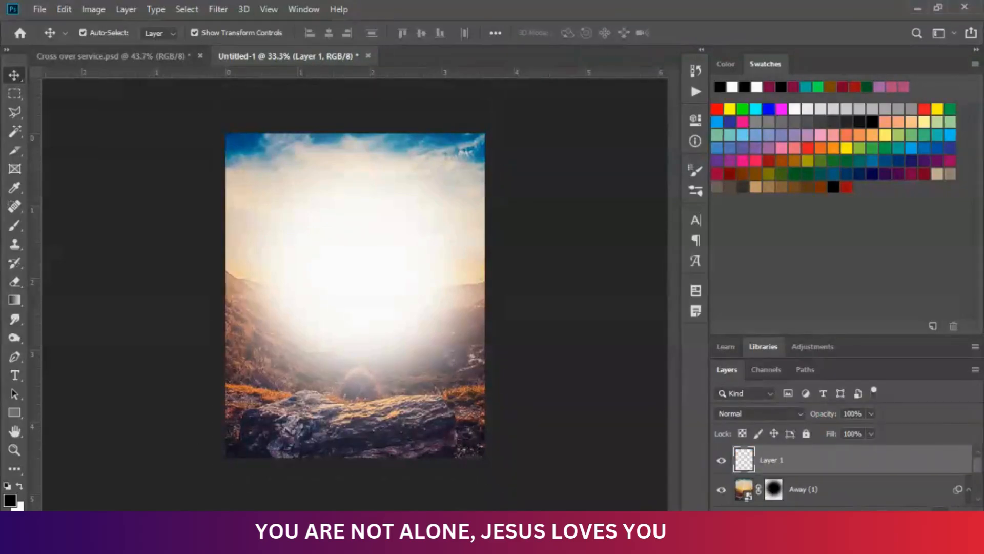
pyautogui.click(21, 227)
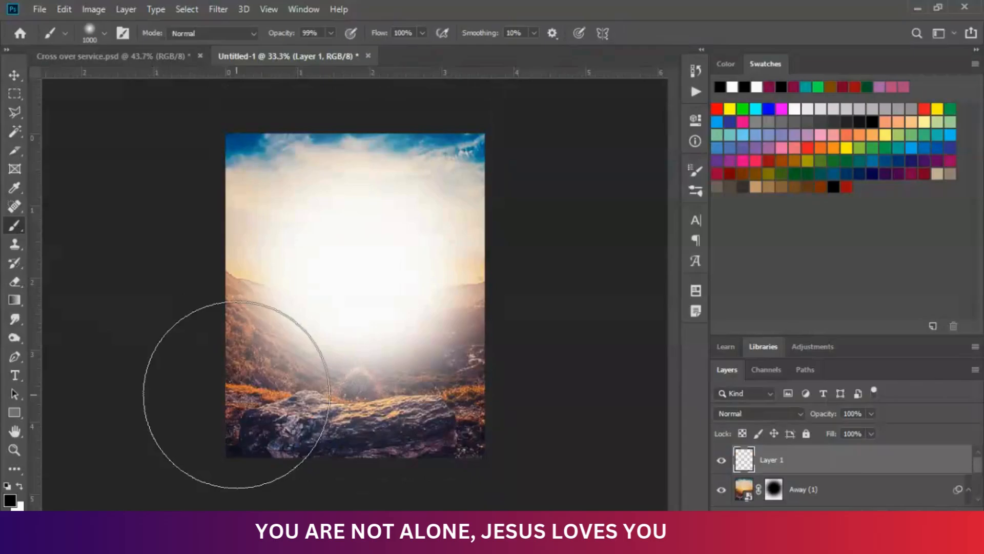
pyautogui.press('[')
pyautogui.press('[')
pyautogui.press('[')
pyautogui.press('[')
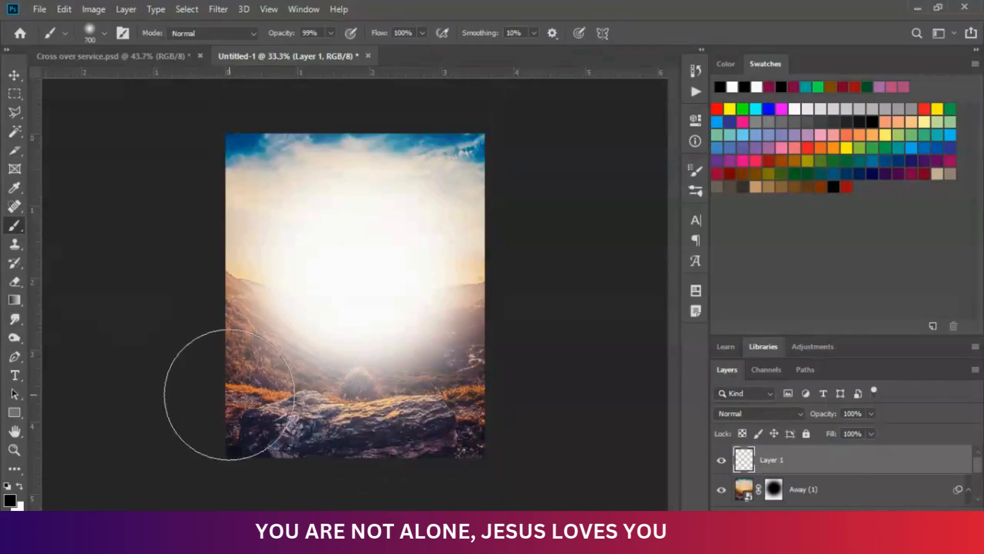
pyautogui.moveTo(224, 428)
pyautogui.mouseDown()
pyautogui.moveTo(226, 417)
pyautogui.moveTo(319, 451)
pyautogui.moveTo(518, 460)
pyautogui.mouseUp()
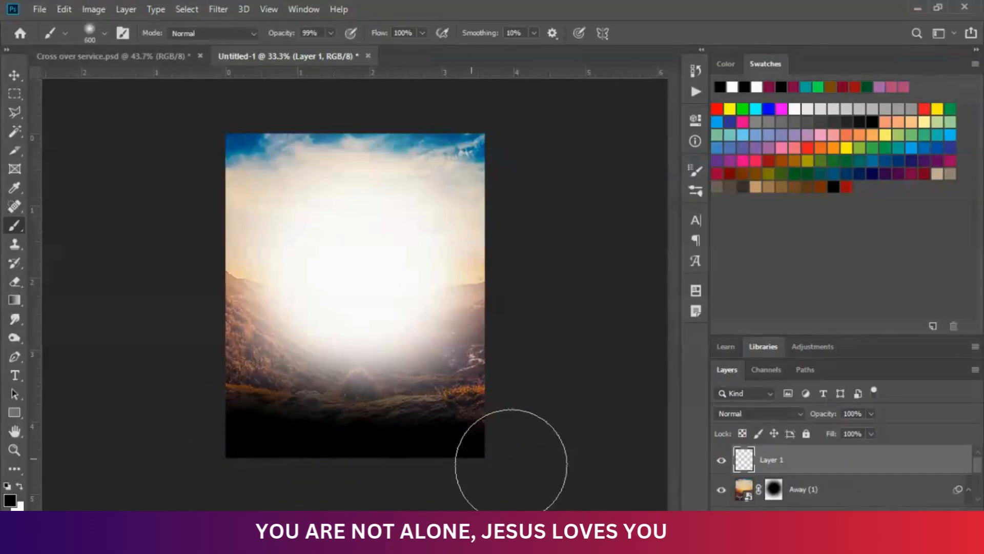
# Enlarge Layer 1's black shading to 130.56% so it extends below the canvas and nudge it slightly upward
pyautogui.click(13, 75)
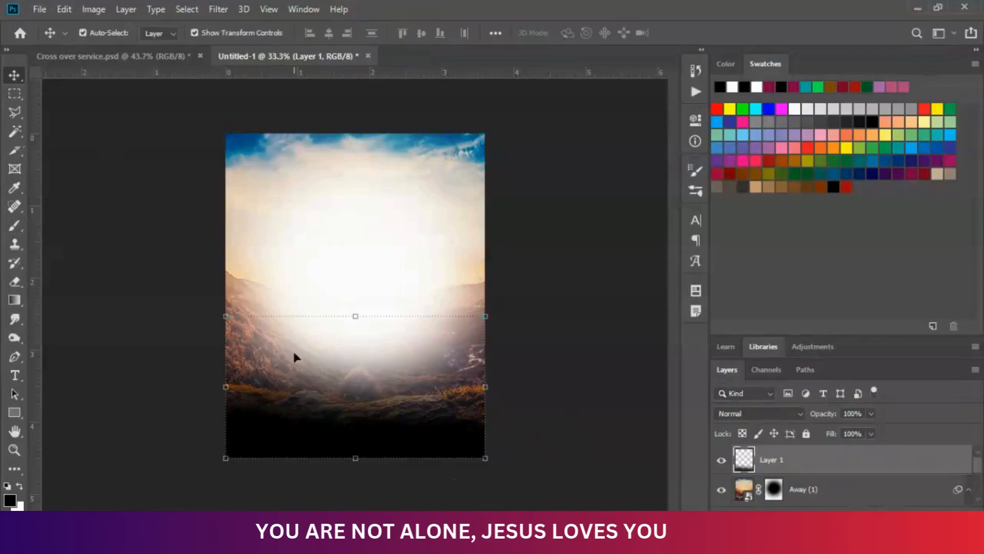
pyautogui.moveTo(358, 464); pyautogui.dragTo(351, 505)
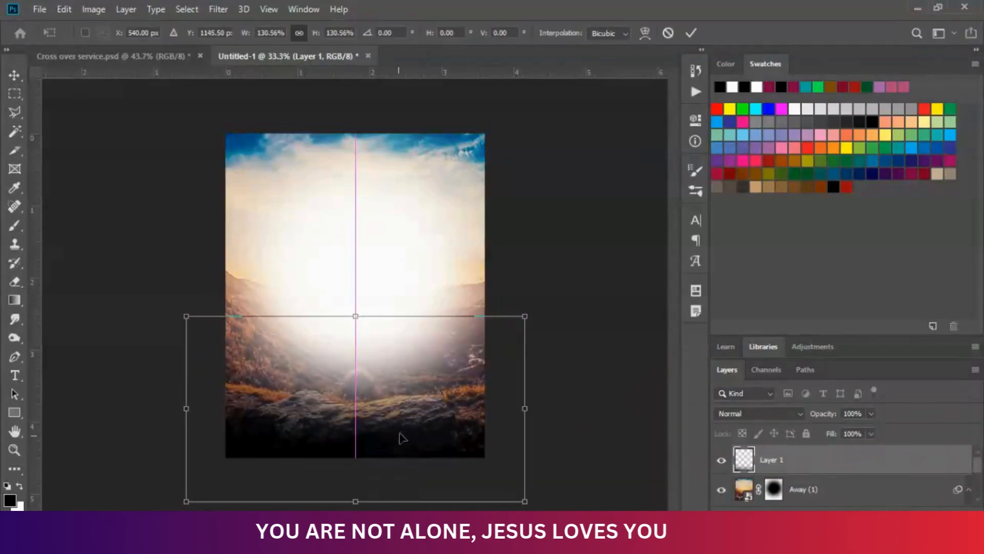
pyautogui.moveTo(401, 438); pyautogui.dragTo(401, 439)
pyautogui.press('Return')
pyautogui.click(607, 306)
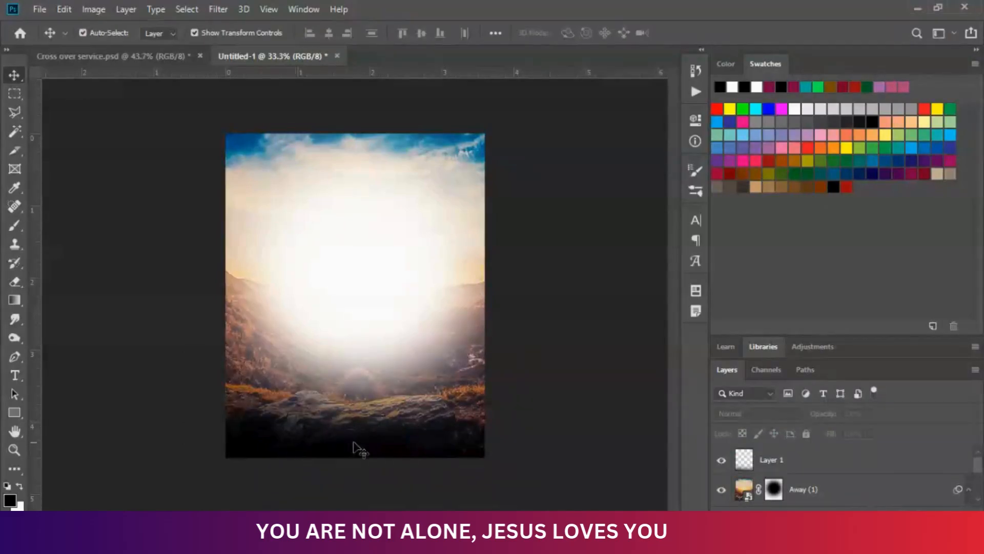
pyautogui.moveTo(321, 451); pyautogui.dragTo(355, 439)
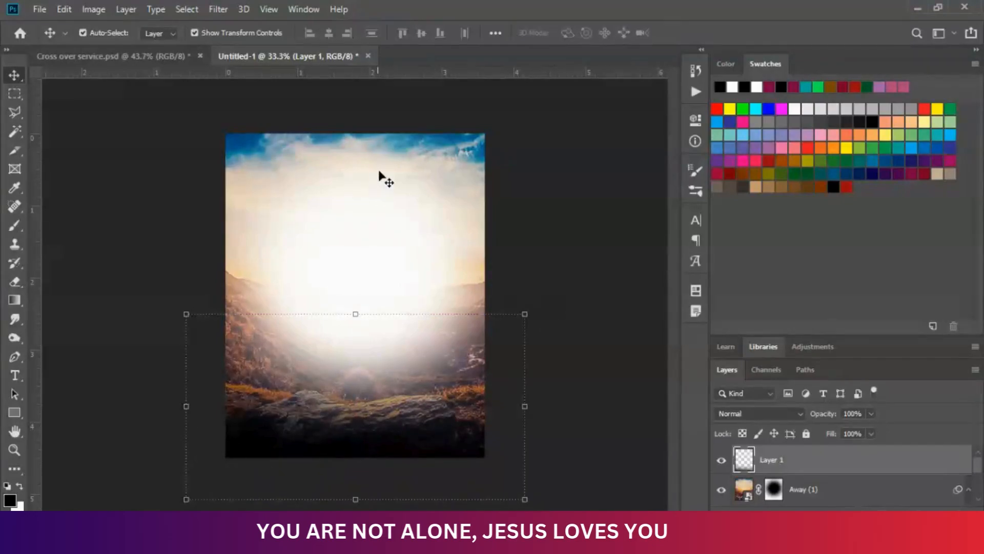
pyautogui.click(355, 232)
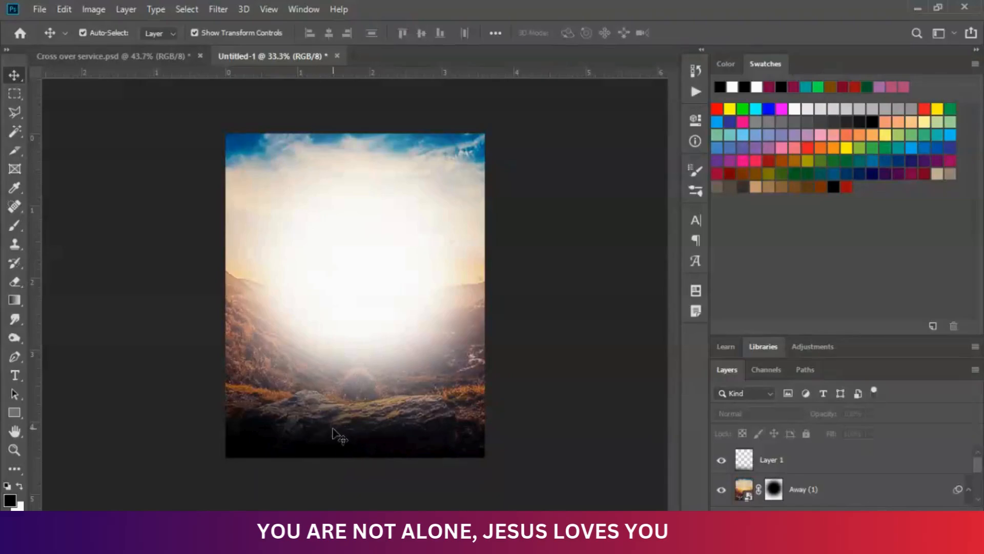
pyautogui.moveTo(329, 446)
pyautogui.mouseDown()
pyautogui.moveTo(334, 438)
pyautogui.moveTo(369, 441)
pyautogui.moveTo(350, 446)
pyautogui.moveTo(356, 429)
pyautogui.moveTo(344, 448)
pyautogui.mouseUp()
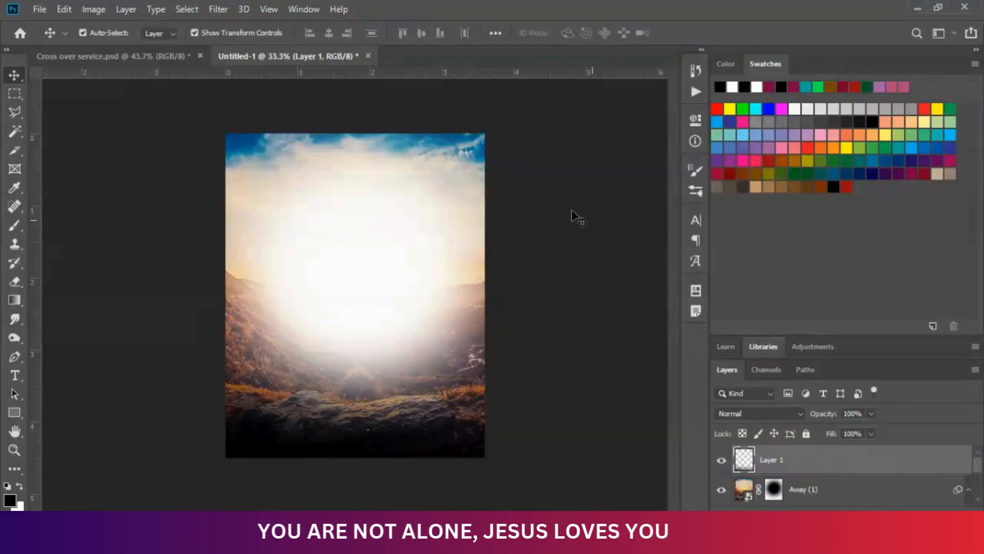
pyautogui.press('Delete')
# Apply a Motion Blur with angle 0° and distance 33 pixels to the Away (1) layer
pyautogui.click(463, 145)
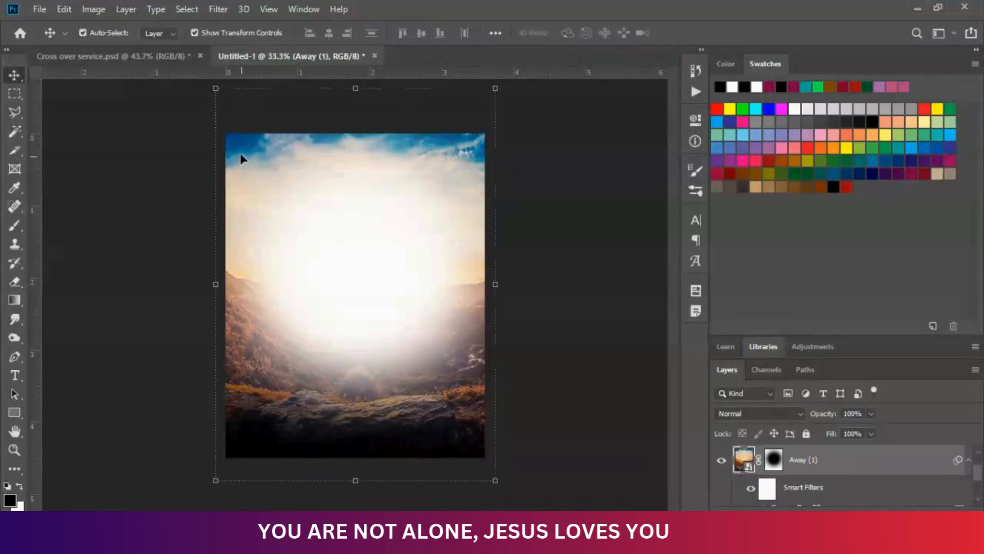
pyautogui.click(215, 8)
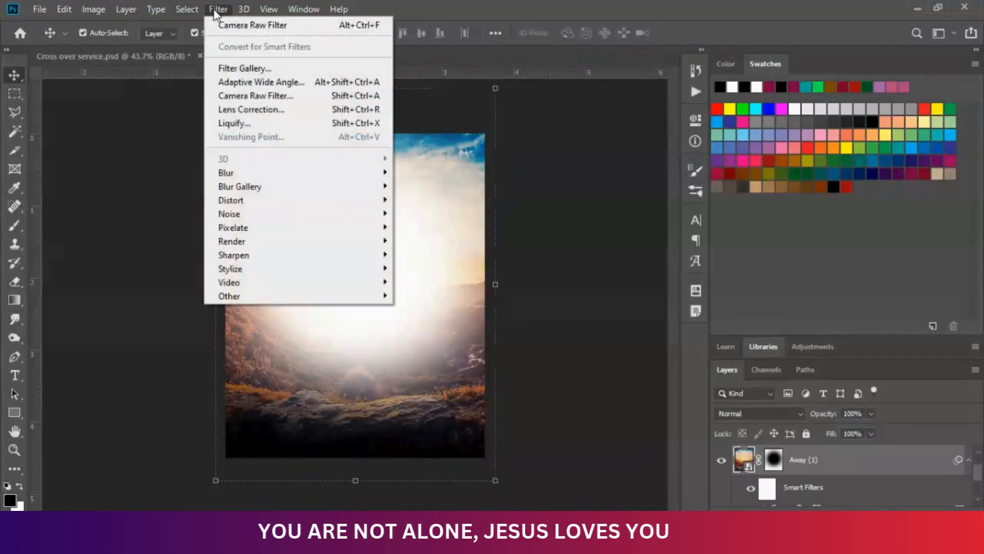
pyautogui.moveTo(245, 179)
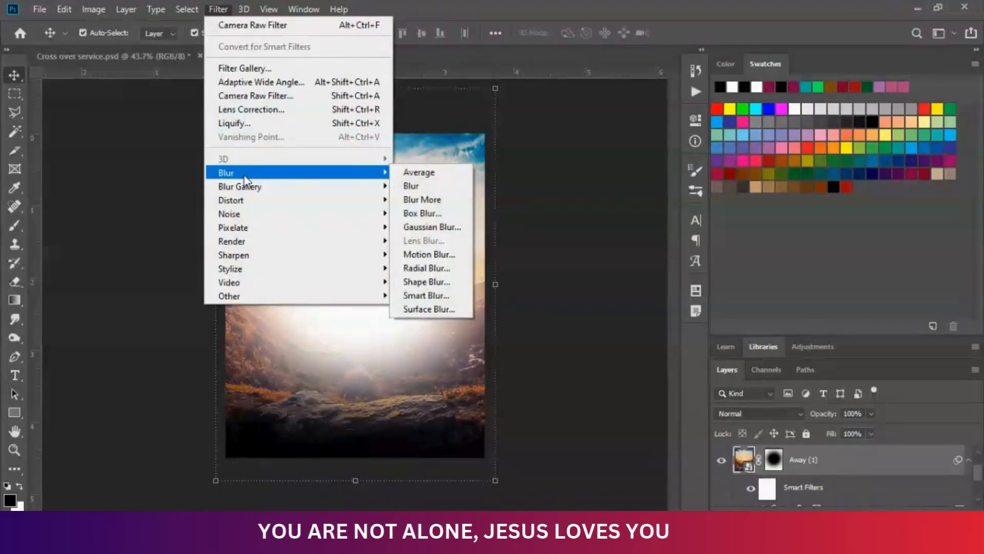
pyautogui.click(429, 258)
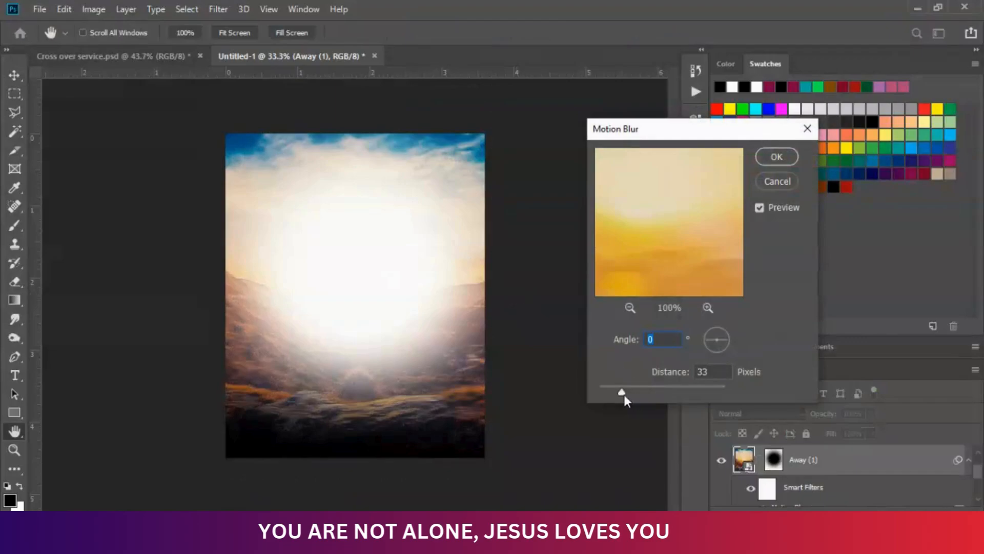
pyautogui.click(722, 373)
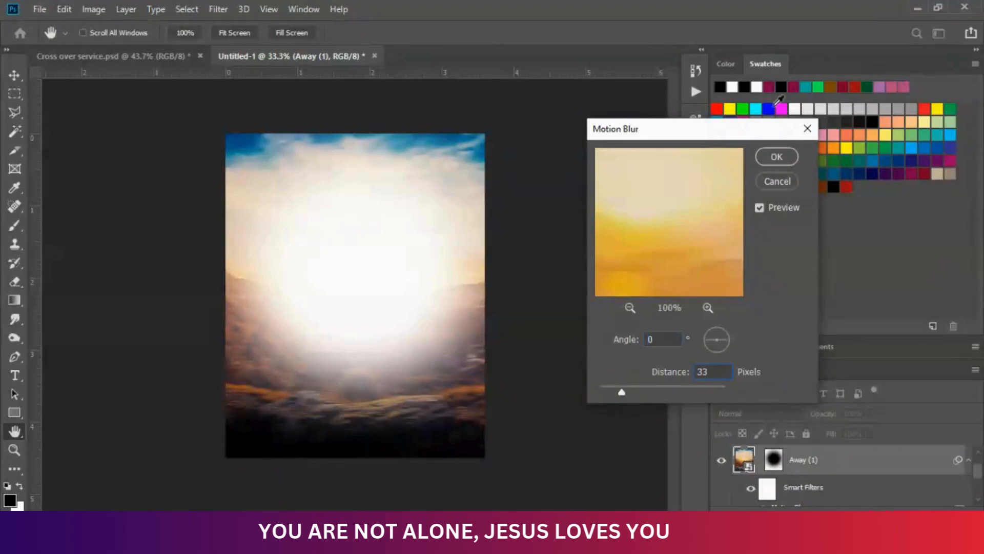
pyautogui.click(775, 157)
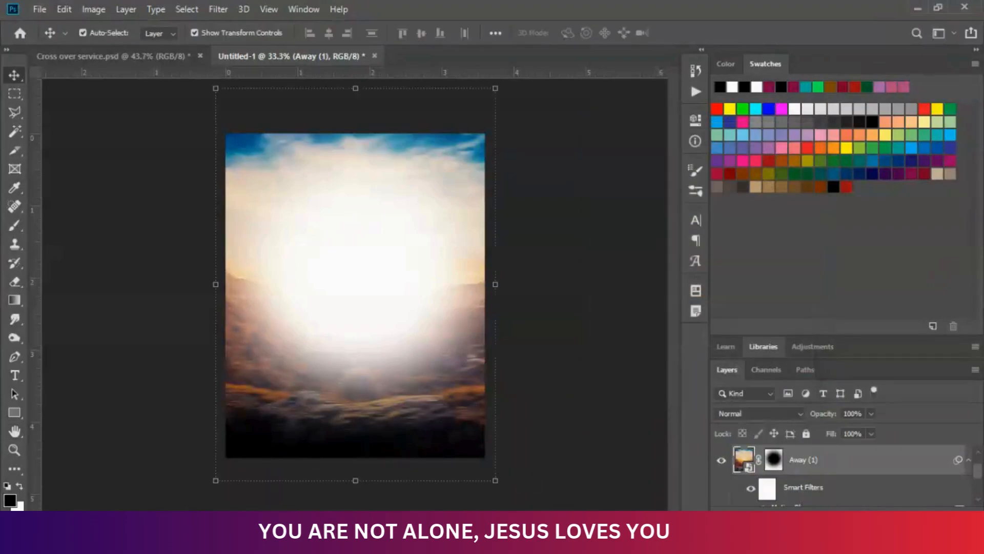
pyautogui.click(613, 358)
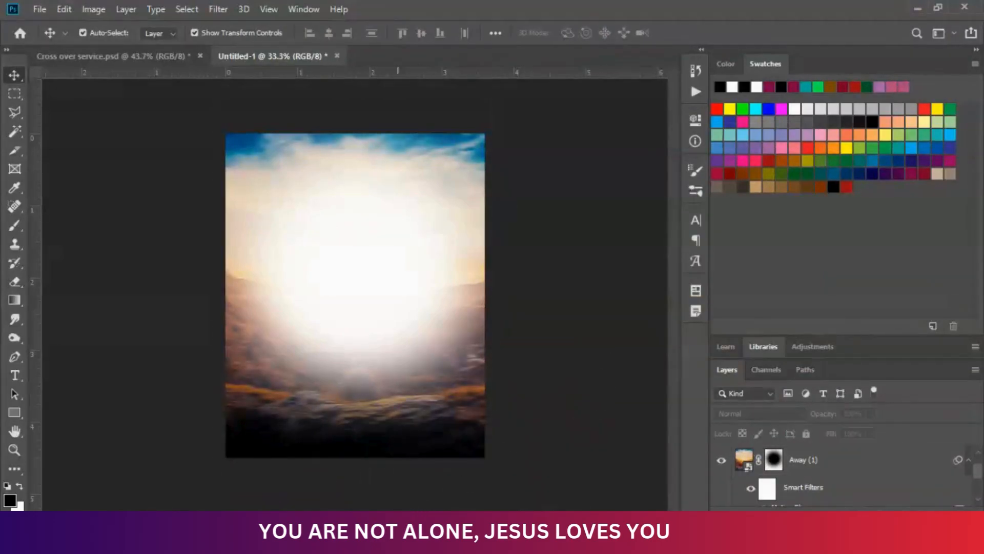
# Place the clock image from the Class Work folder, shrink it and position it along the canvas's right edge
pyautogui.moveTo(400, 543)
pyautogui.click(401, 468)
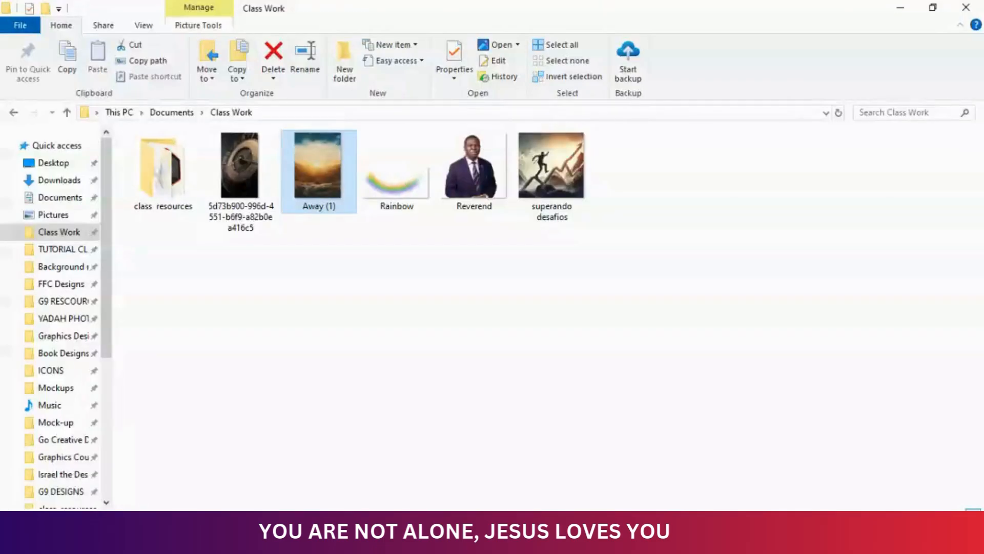
pyautogui.doubleClick(240, 184)
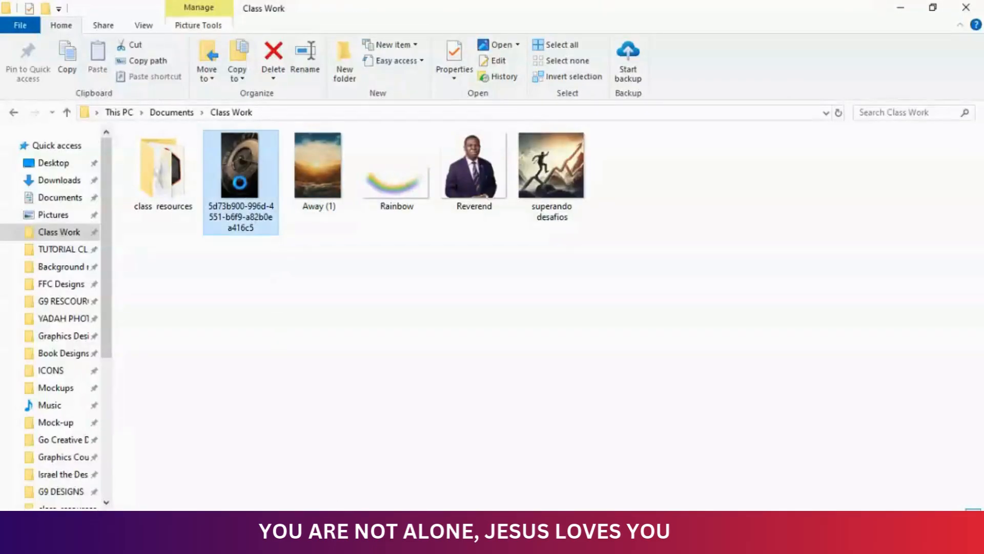
pyautogui.moveTo(239, 163); pyautogui.dragTo(430, 309)
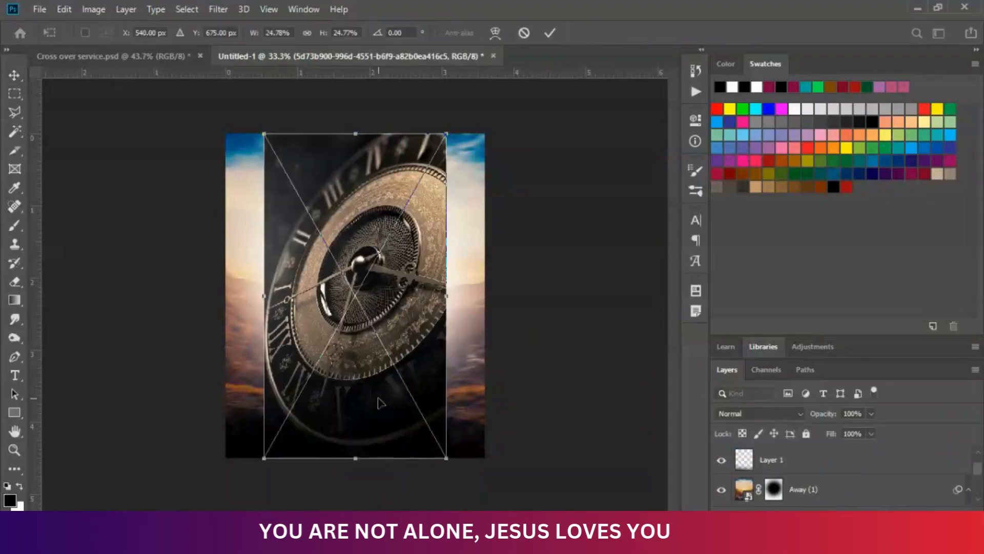
pyautogui.moveTo(262, 296); pyautogui.dragTo(329, 296)
pyautogui.moveTo(357, 338); pyautogui.dragTo(407, 348)
pyautogui.press('Return')
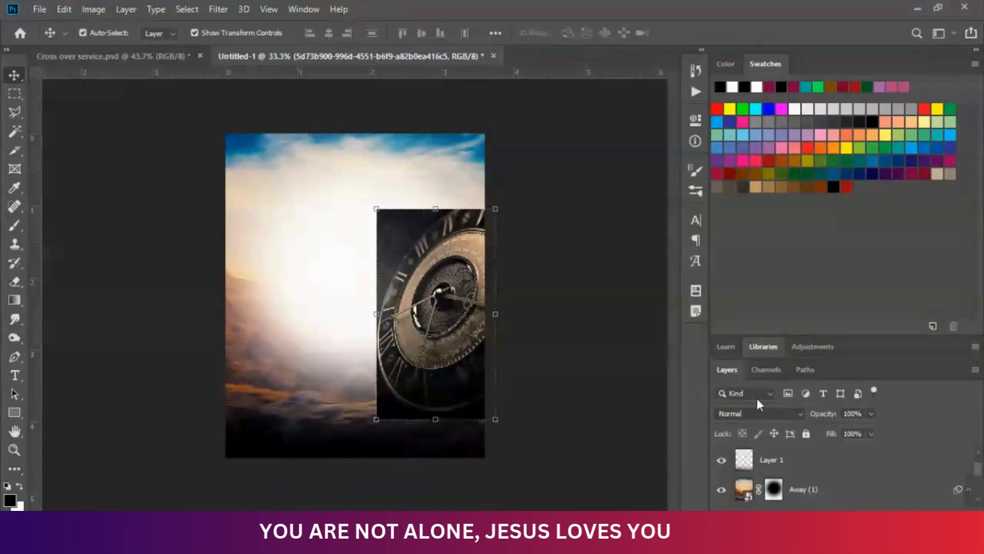
# Set the clock layer's blend mode to Soft Light and enlarge it until it reaches the canvas's vertical centre line
pyautogui.click(763, 415)
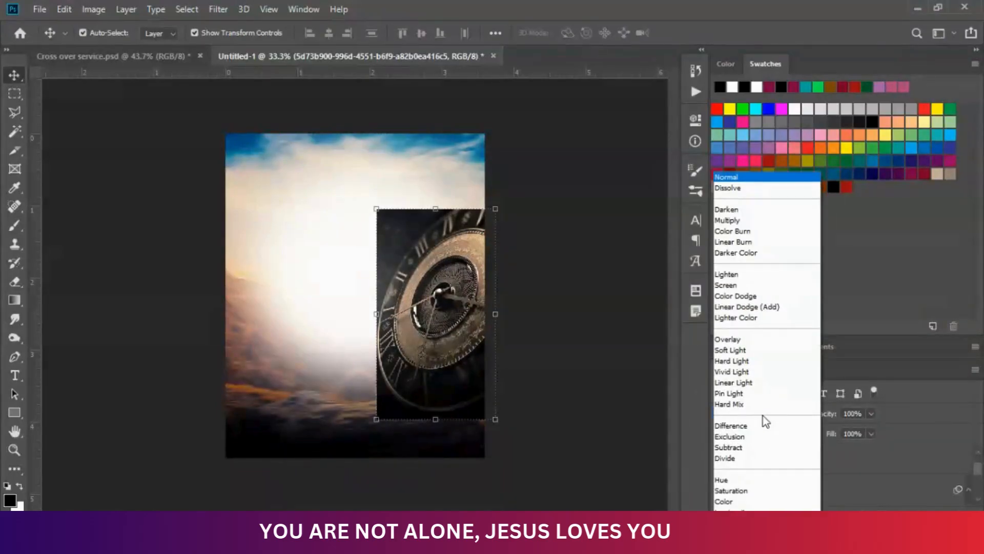
pyautogui.click(737, 348)
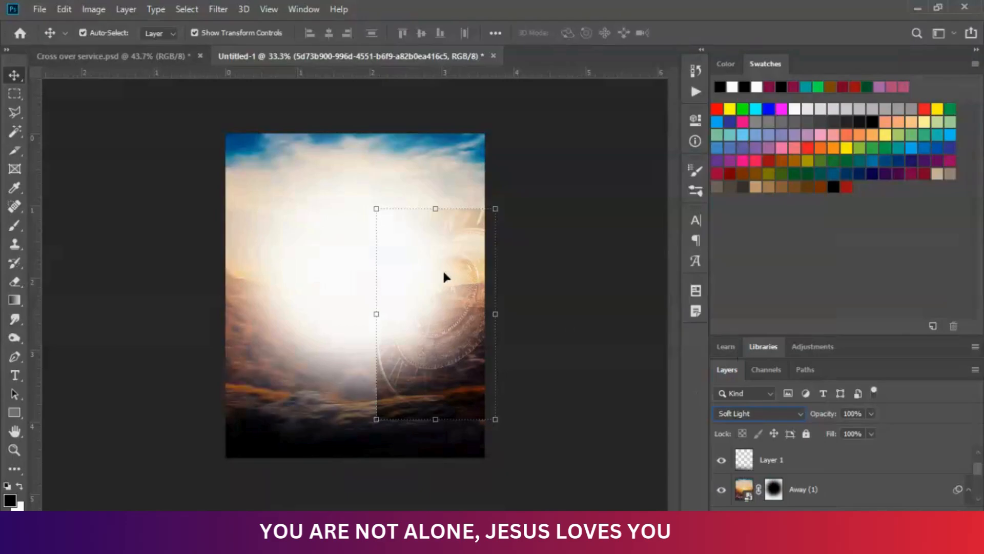
pyautogui.moveTo(375, 310); pyautogui.dragTo(355, 312)
pyautogui.press('Return')
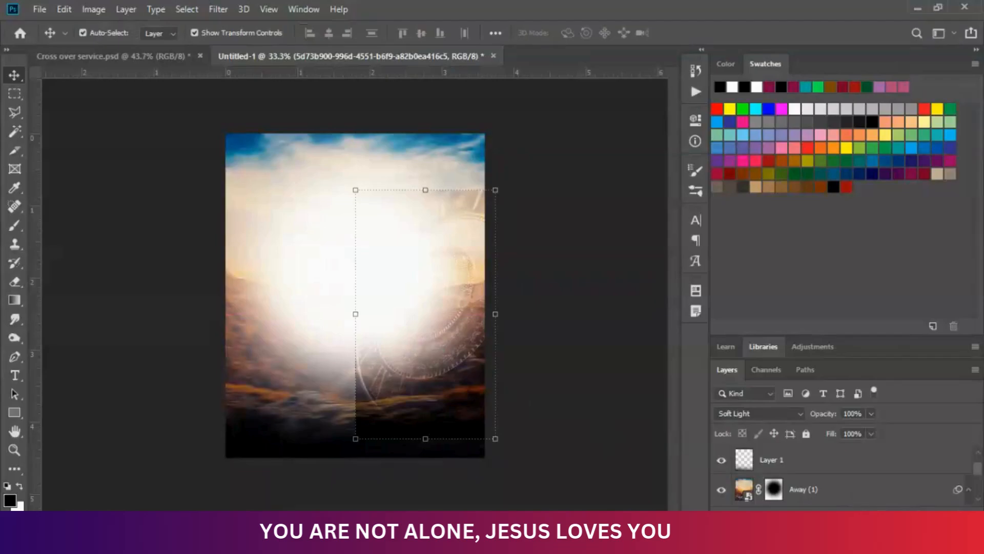
# Add a layer mask to the clock layer and paint out its hard upper, left and lower edges with the soft black 600 px brush
pyautogui.click(882, 509)
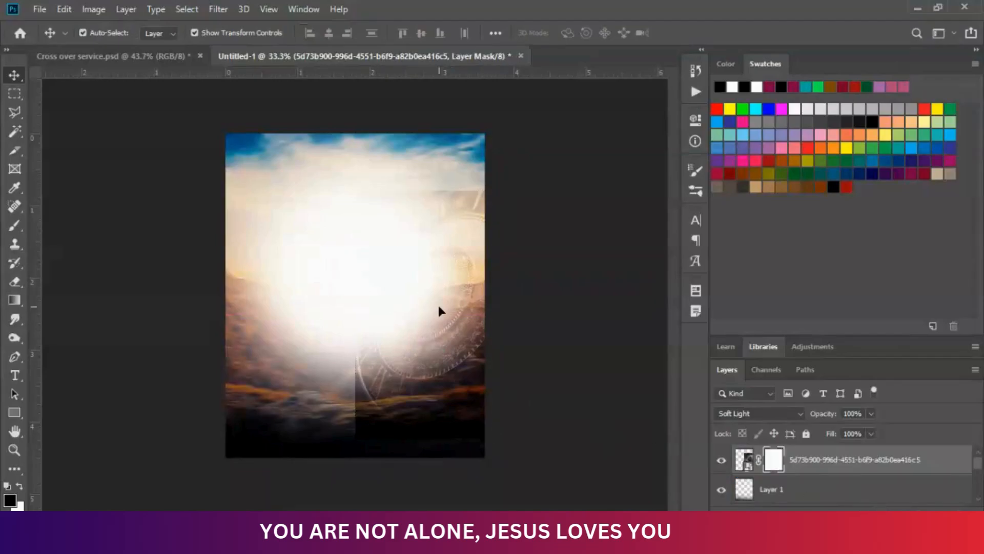
pyautogui.click(14, 224)
pyautogui.moveTo(352, 193); pyautogui.dragTo(472, 165)
pyautogui.moveTo(307, 341)
pyautogui.mouseDown()
pyautogui.moveTo(313, 389)
pyautogui.moveTo(307, 359)
pyautogui.moveTo(308, 383)
pyautogui.moveTo(301, 371)
pyautogui.moveTo(305, 419)
pyautogui.moveTo(409, 490)
pyautogui.moveTo(312, 129)
pyautogui.mouseUp()
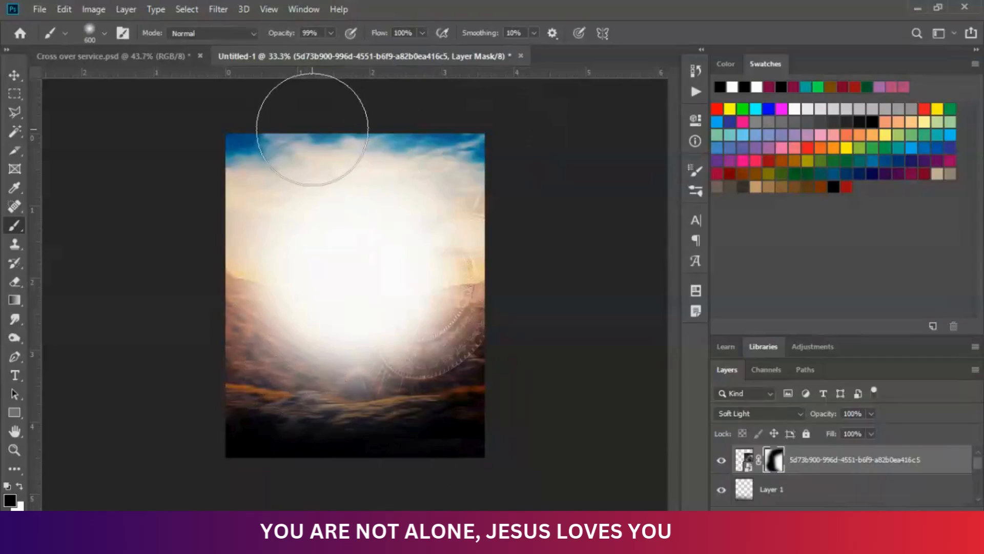
pyautogui.click(14, 75)
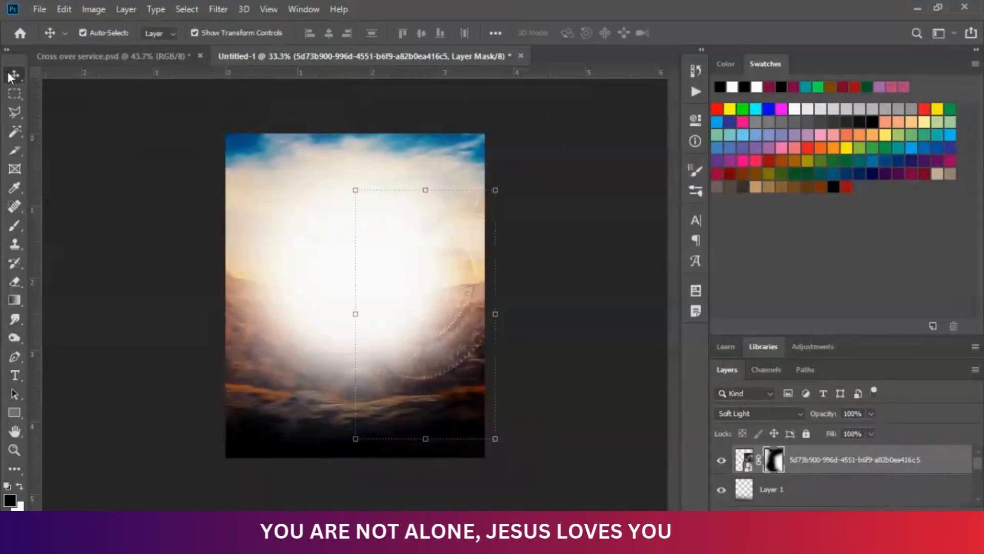
pyautogui.click(292, 180)
# Place the superando desafios image directly above the Away (1) layer, scaled down in the canvas's upper-left area
pyautogui.click(380, 541)
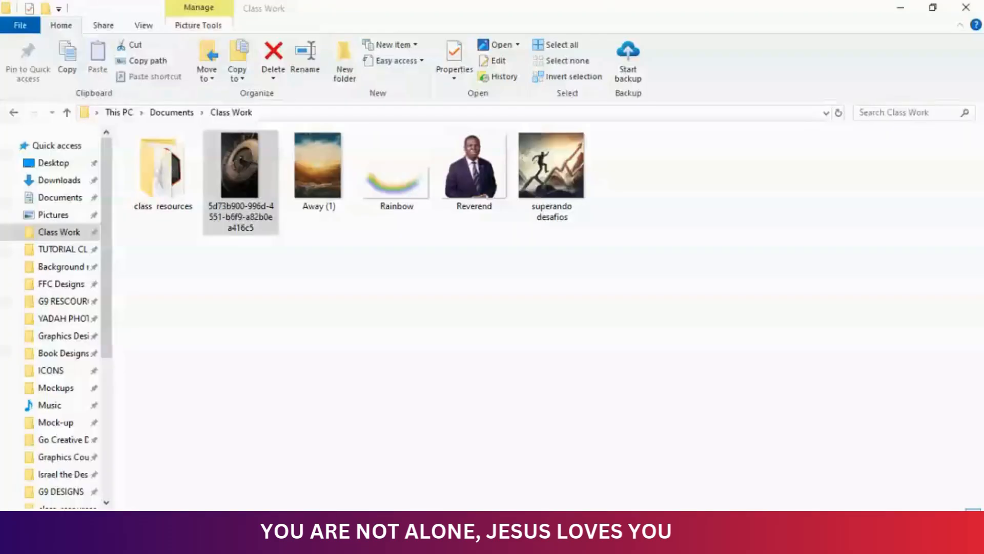
pyautogui.doubleClick(552, 167)
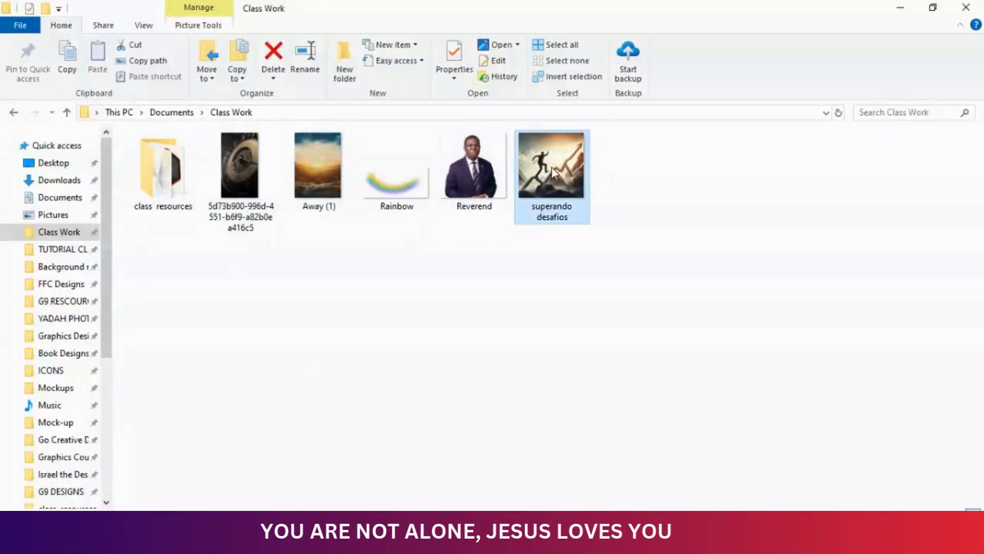
pyautogui.moveTo(548, 162); pyautogui.dragTo(269, 179)
pyautogui.press('Return')
pyautogui.moveTo(323, 340); pyautogui.dragTo(278, 239)
pyautogui.moveTo(443, 210); pyautogui.dragTo(343, 210)
pyautogui.press('Return')
pyautogui.moveTo(292, 296); pyautogui.dragTo(292, 314)
pyautogui.press('Return')
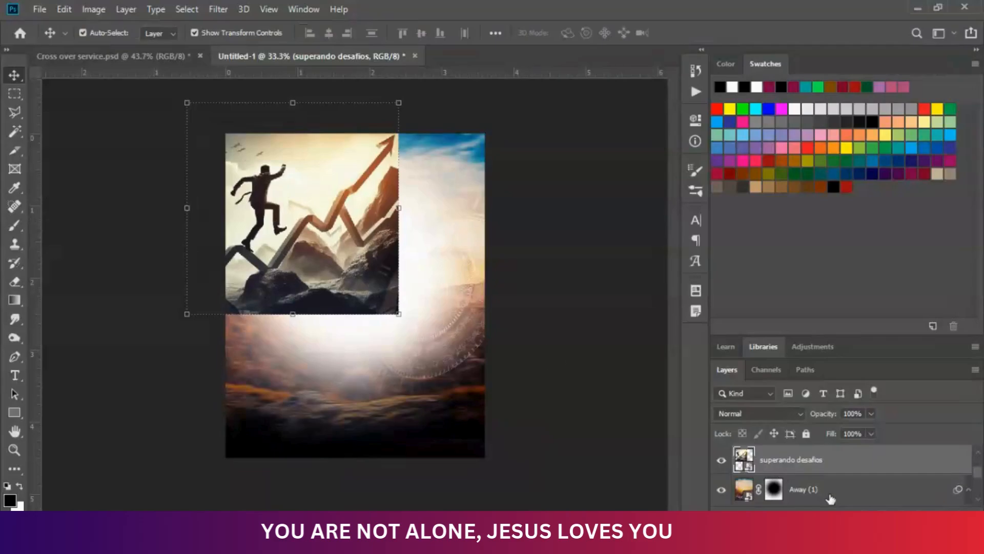
# Set the superando desafios layer to Vivid Light blending with 64% opacity
pyautogui.click(770, 413)
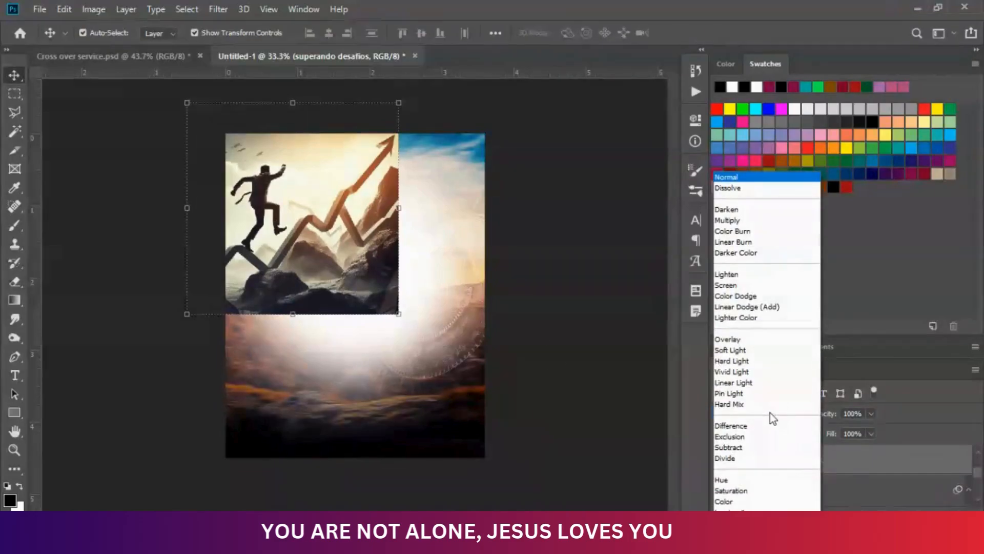
pyautogui.click(747, 373)
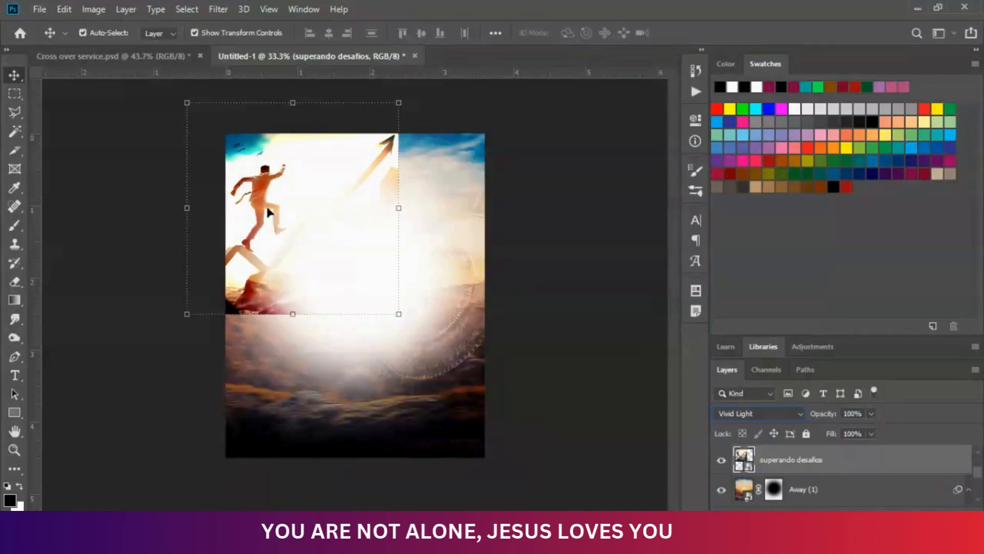
pyautogui.click(872, 413)
pyautogui.moveTo(852, 431); pyautogui.dragTo(848, 430)
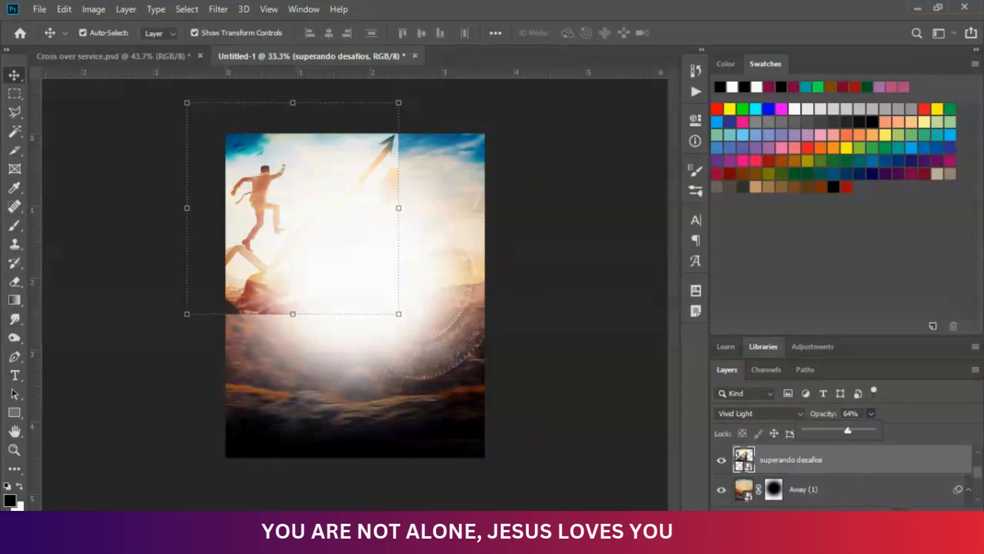
# Mask out the superando desafios layer's right and lower edges with the soft black 600 px brush and enlarge the layer to 103.06%
pyautogui.click(882, 517)
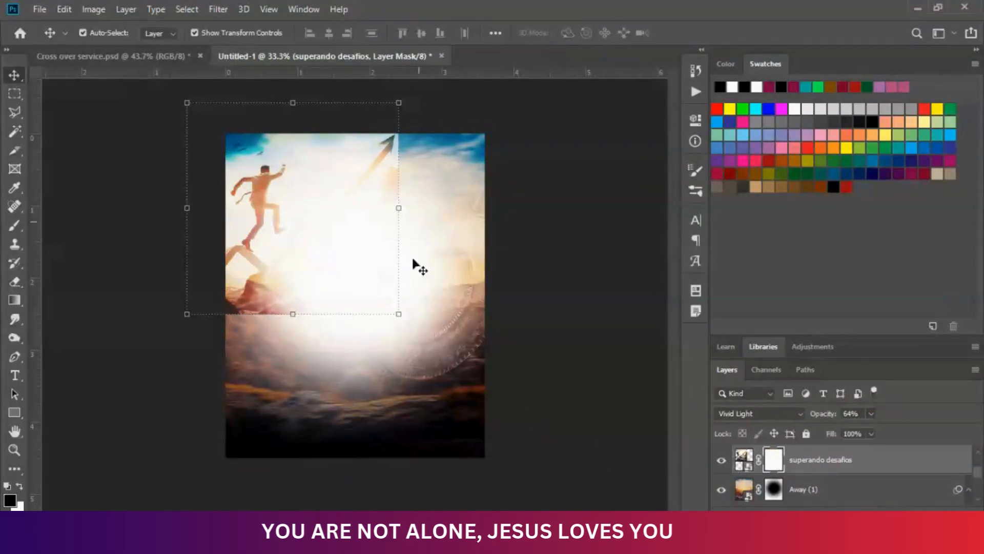
pyautogui.click(14, 226)
pyautogui.moveTo(395, 179)
pyautogui.mouseDown()
pyautogui.moveTo(395, 212)
pyautogui.moveTo(405, 150)
pyautogui.mouseUp()
pyautogui.click(419, 284)
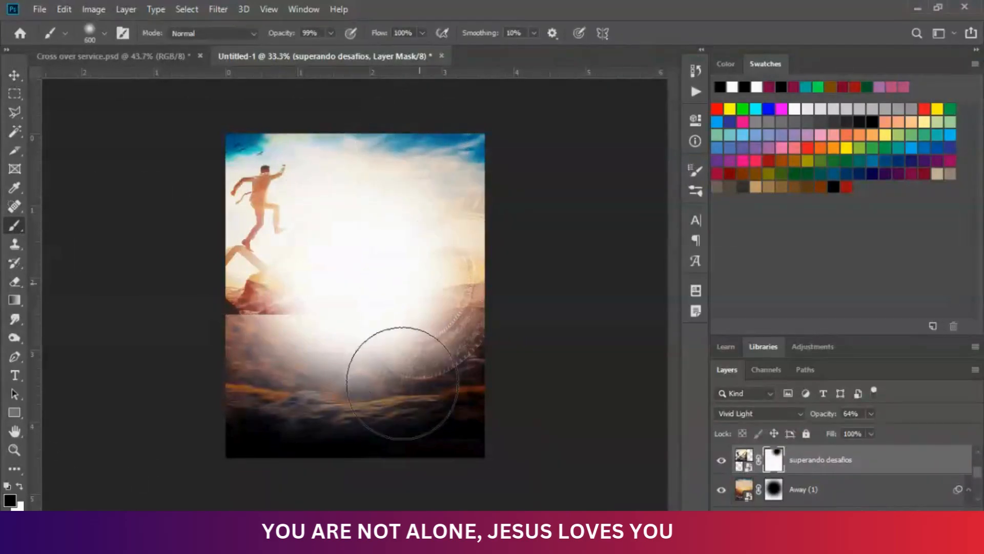
pyautogui.moveTo(236, 364)
pyautogui.mouseDown()
pyautogui.moveTo(266, 364)
pyautogui.moveTo(256, 356)
pyautogui.moveTo(324, 368)
pyautogui.moveTo(290, 360)
pyautogui.moveTo(260, 374)
pyautogui.moveTo(294, 361)
pyautogui.mouseUp()
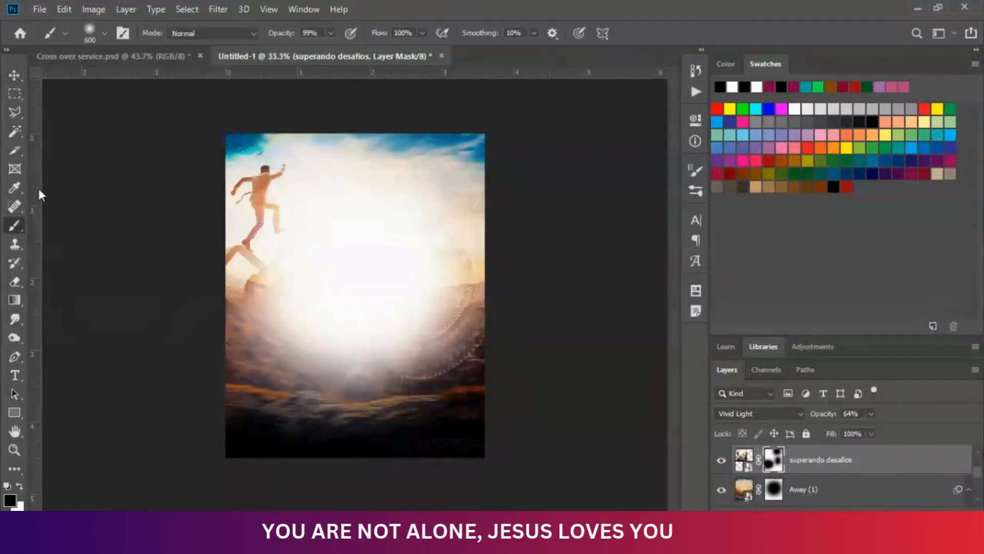
pyautogui.click(13, 74)
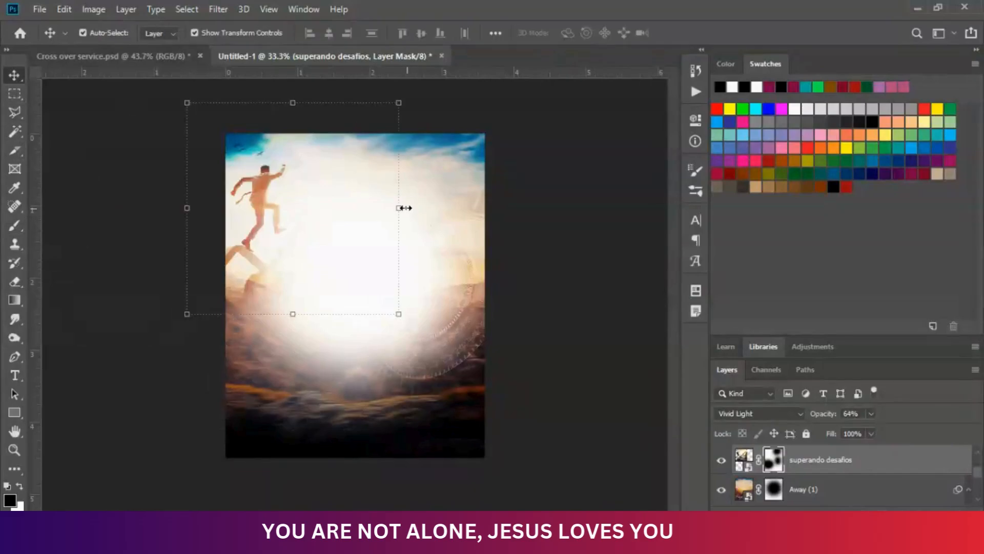
pyautogui.moveTo(403, 207); pyautogui.dragTo(409, 210)
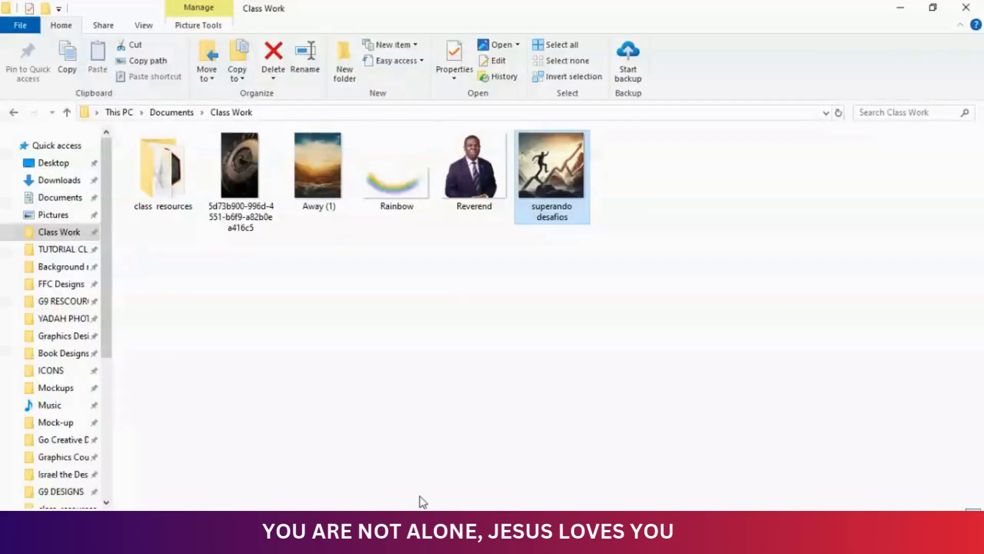
# Commit the superando desafios layer's pending transform and place the Reverend image directly above the Away (1) layer
pyautogui.click(480, 162)
pyautogui.moveTo(476, 153); pyautogui.dragTo(370, 414)
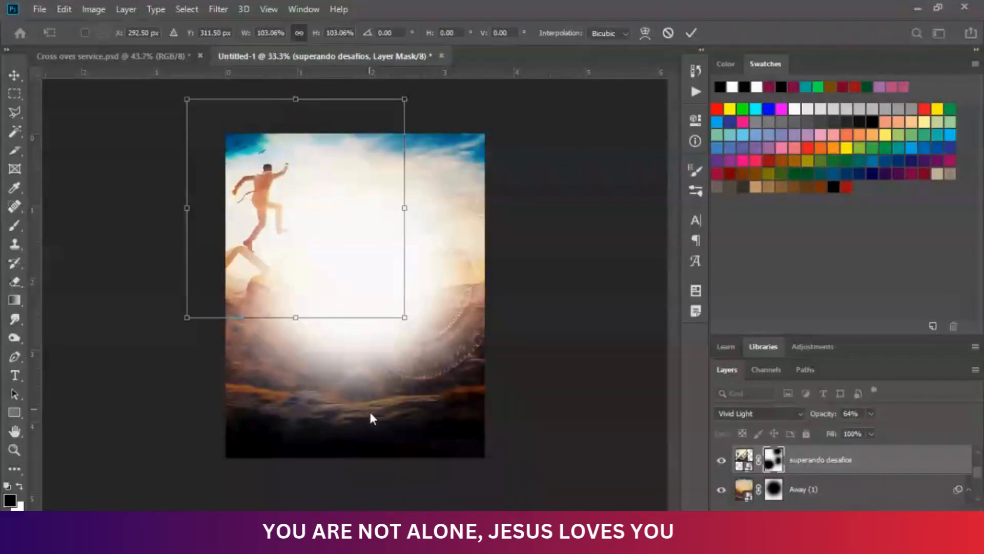
pyautogui.press('Return')
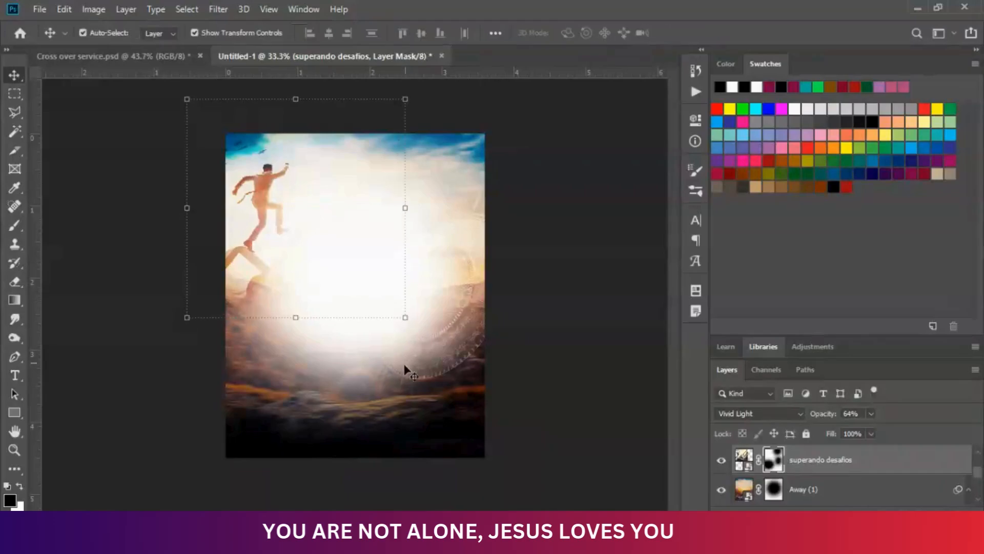
pyautogui.click(397, 393)
pyautogui.click(328, 445)
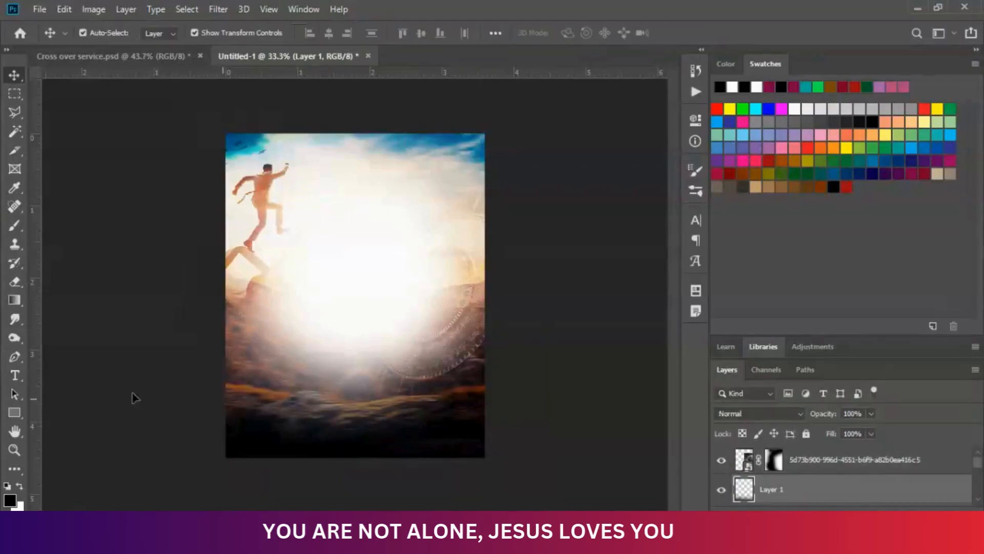
pyautogui.click(117, 383)
pyautogui.click(296, 356)
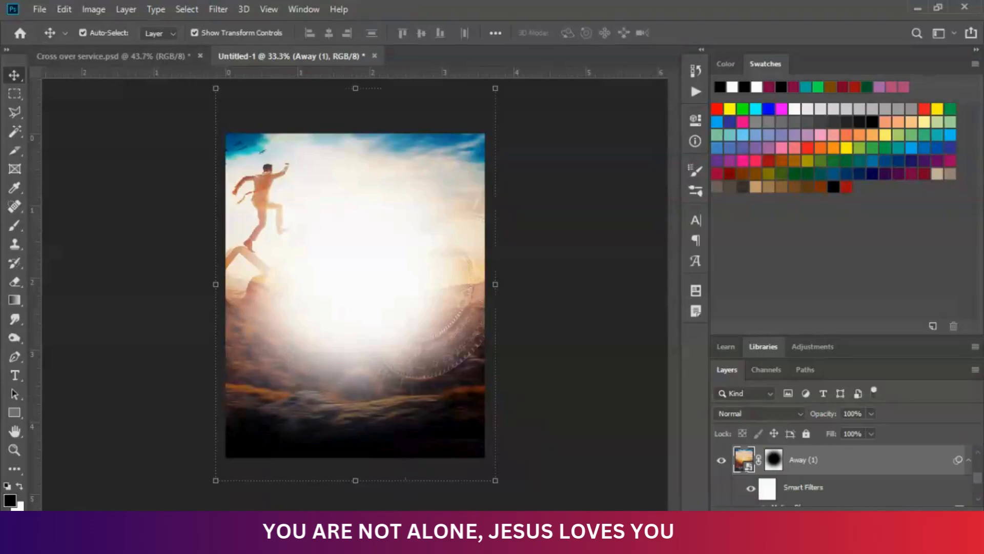
pyautogui.hotkey('alt', 'Tab')
pyautogui.moveTo(471, 154); pyautogui.dragTo(371, 383)
pyautogui.press('Return')
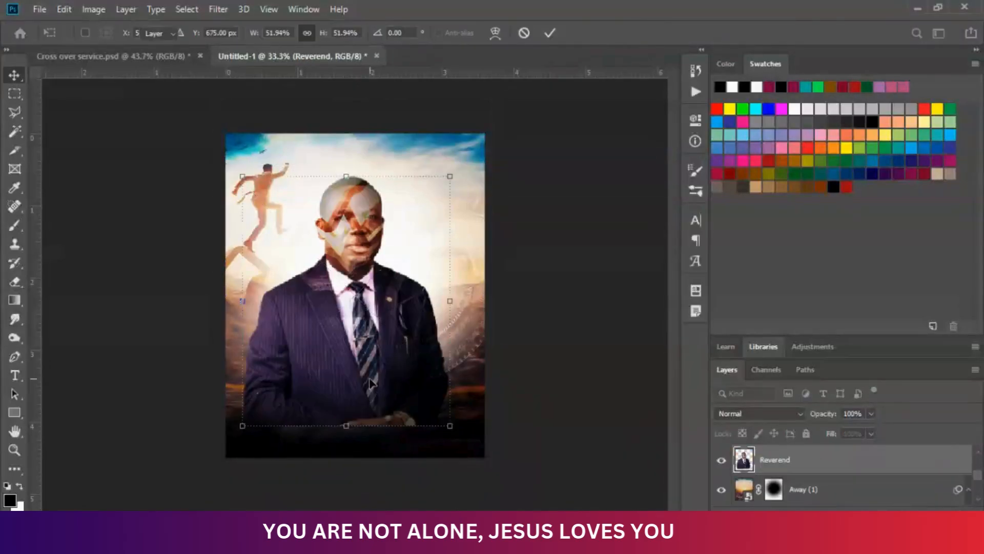
# Move the Reverend photo to the lower middle of the canvas, cropped at its bottom edge, and raise its layer above the clock layer
pyautogui.moveTo(356, 335); pyautogui.dragTo(365, 428)
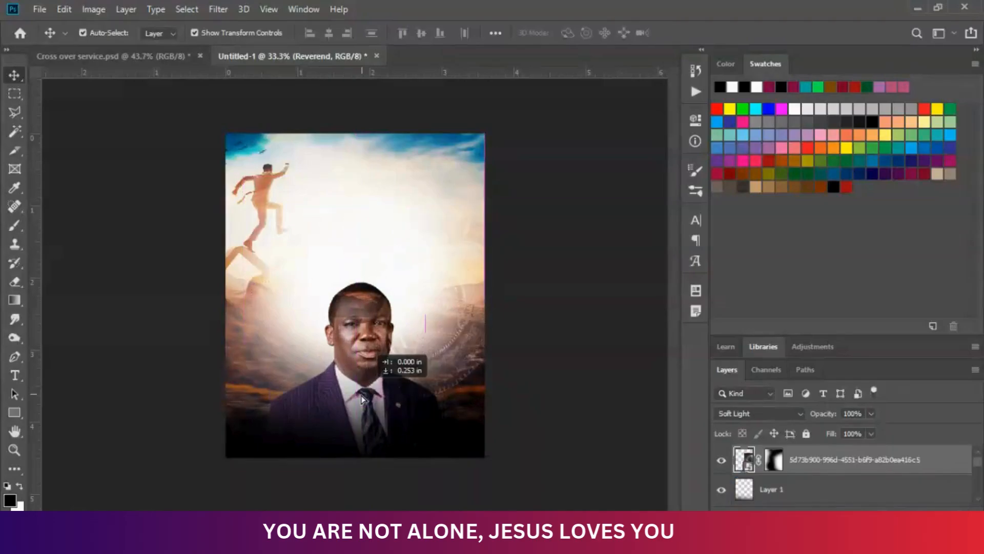
pyautogui.moveTo(379, 396); pyautogui.dragTo(376, 390)
pyautogui.moveTo(424, 349); pyautogui.dragTo(460, 297)
pyautogui.click(324, 416)
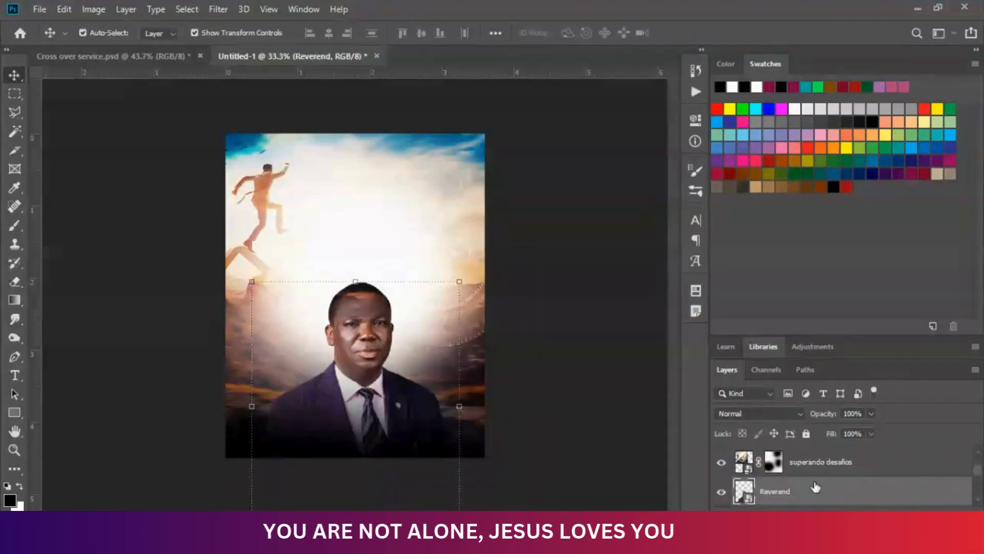
pyautogui.moveTo(836, 499); pyautogui.dragTo(818, 456)
pyautogui.moveTo(357, 326); pyautogui.dragTo(351, 373)
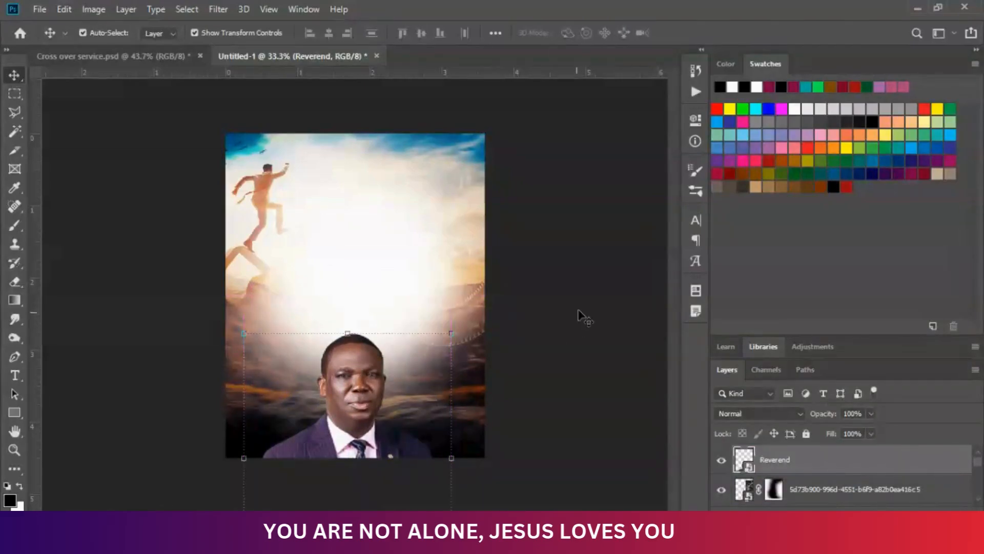
# Shift the clock layer slightly down along the canvas's right side
pyautogui.click(533, 329)
pyautogui.click(464, 336)
pyautogui.moveTo(465, 313); pyautogui.dragTo(459, 336)
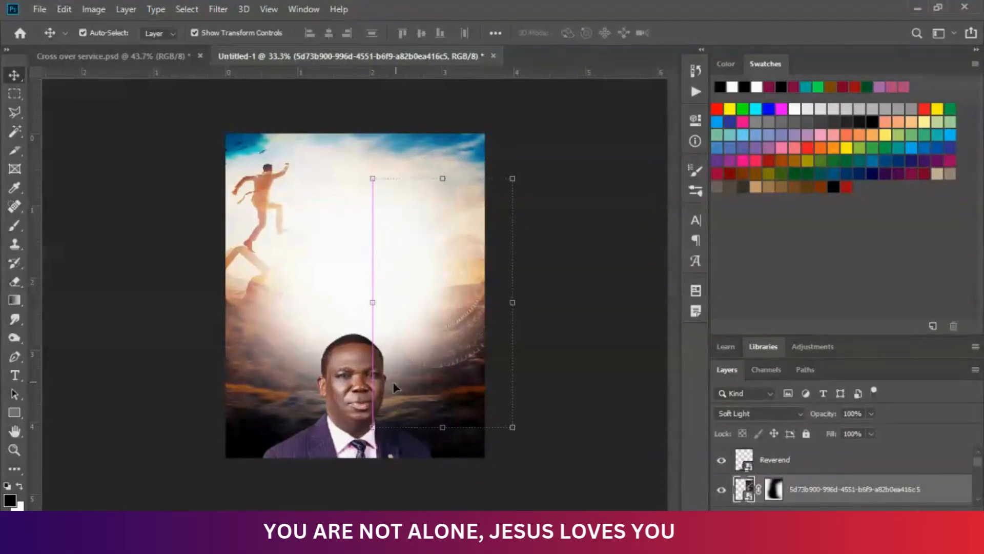
# Apply the Camera Raw filter to the Reverend layer with Texture +30, Clarity +34, Dehaze +22 and Vibrance +33
pyautogui.click(353, 425)
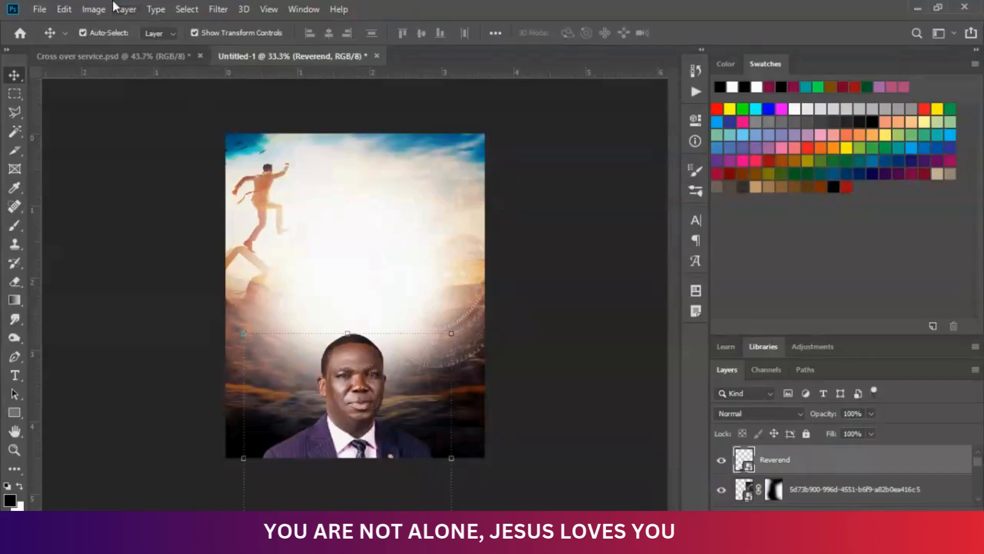
pyautogui.click(212, 10)
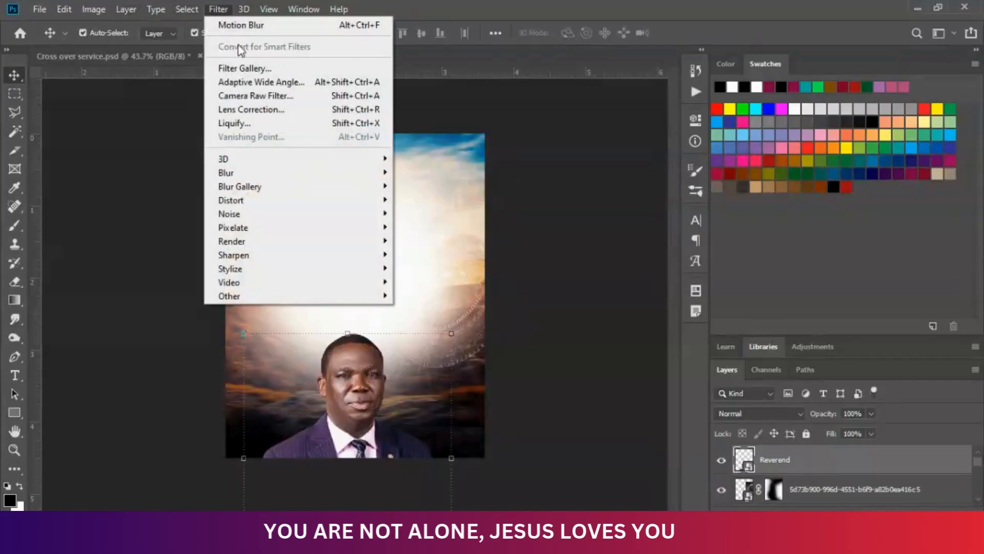
pyautogui.click(262, 96)
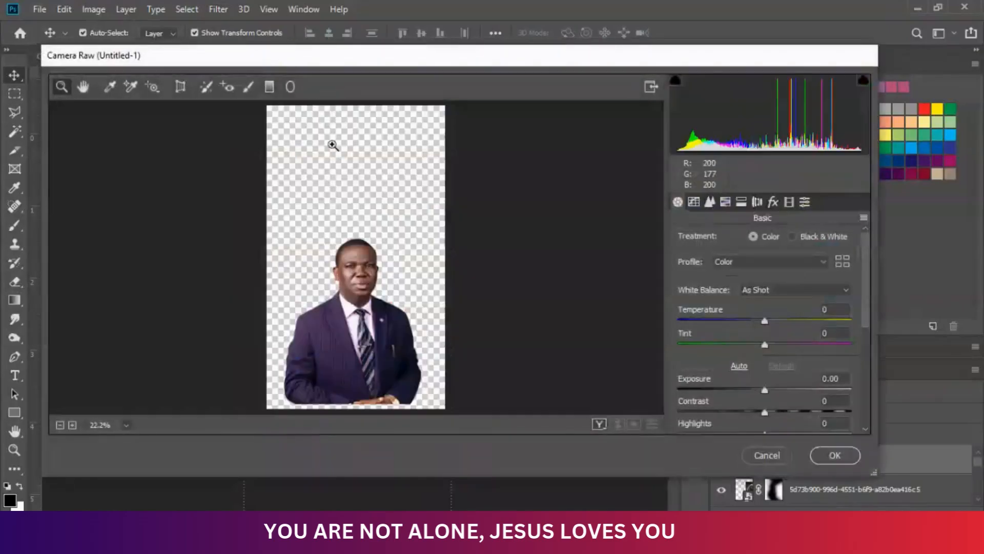
pyautogui.click(360, 268)
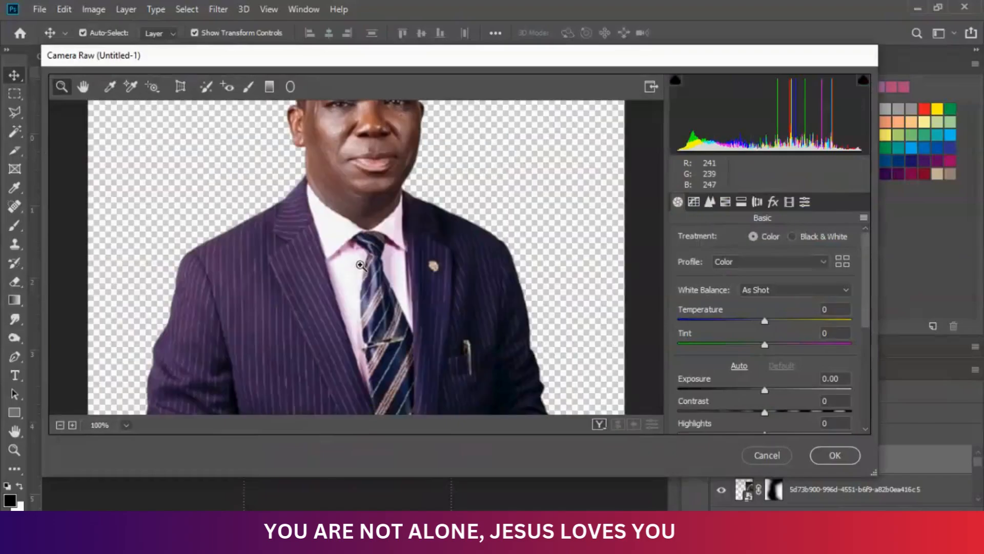
pyautogui.scroll(4, 378, 214)
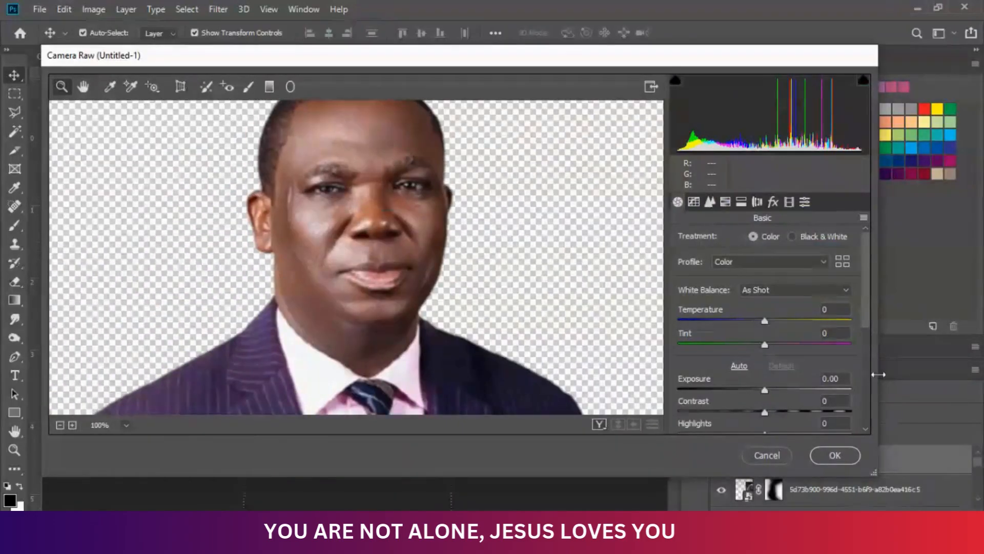
pyautogui.moveTo(868, 313); pyautogui.dragTo(863, 400)
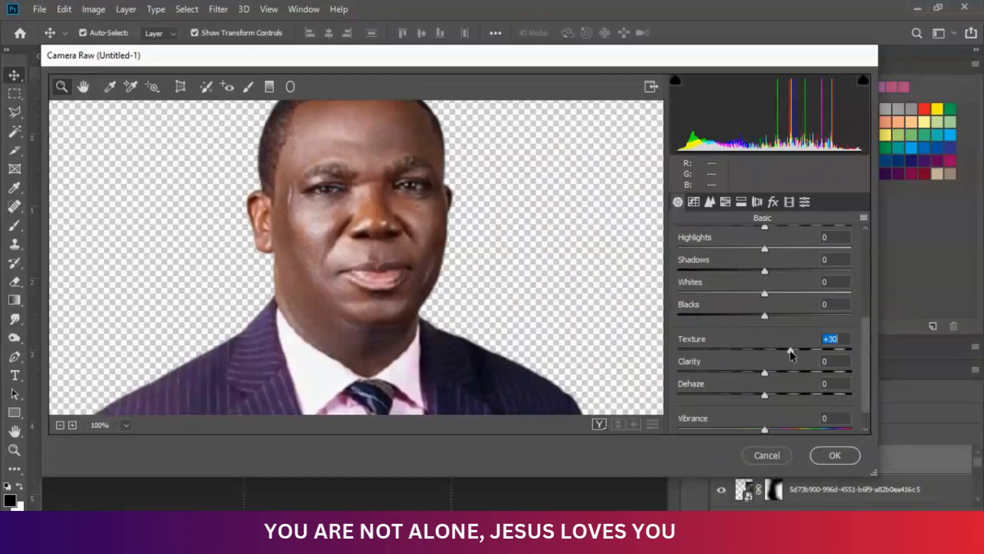
pyautogui.click(794, 372)
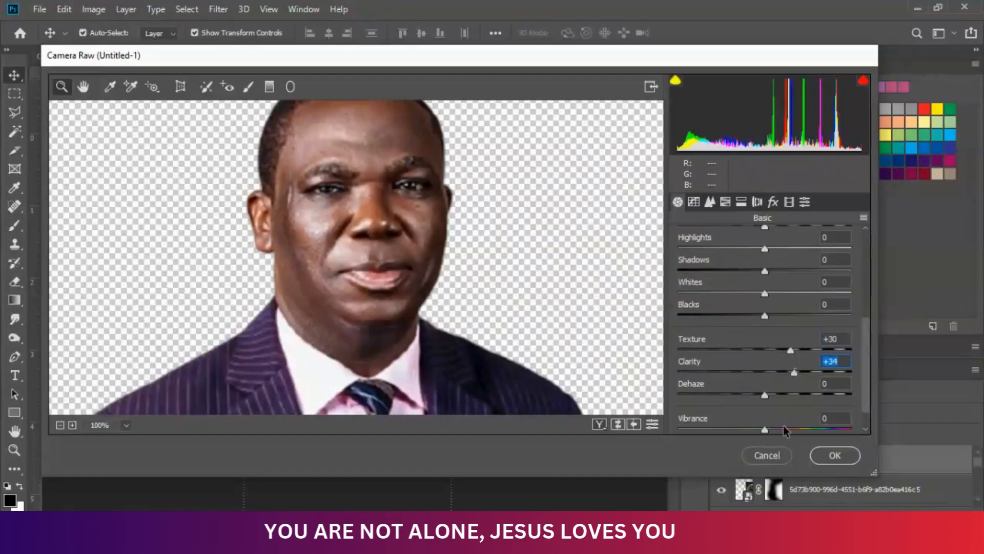
pyautogui.click(783, 395)
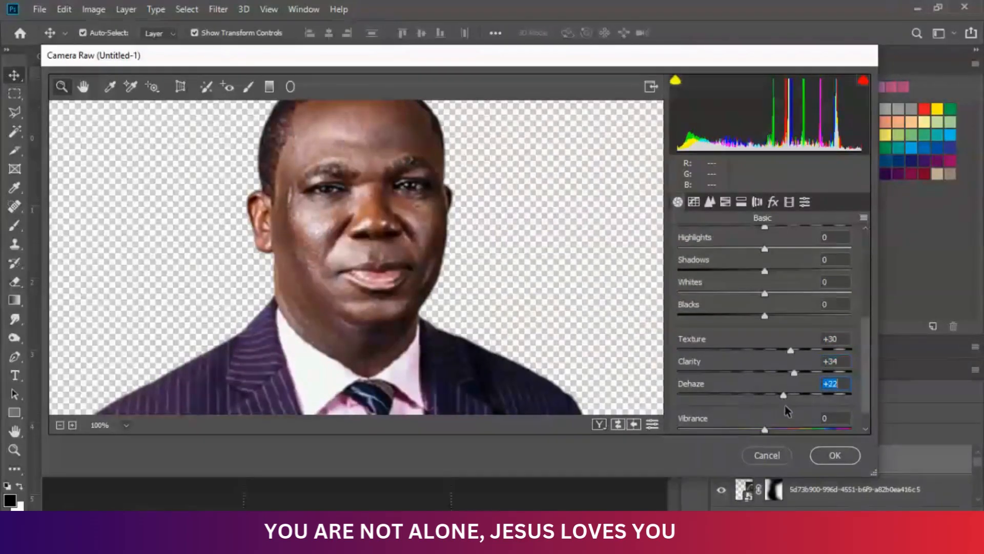
pyautogui.click(793, 430)
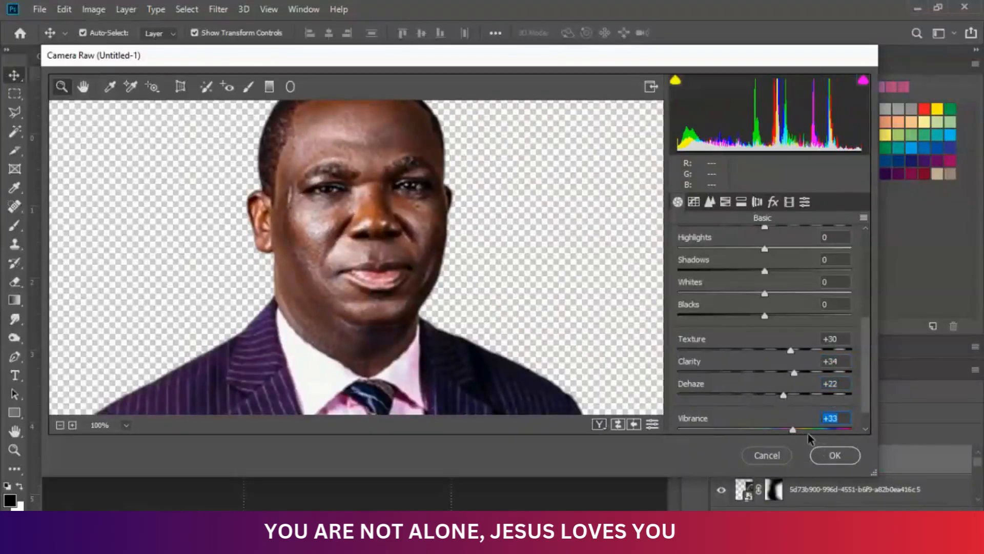
pyautogui.click(827, 454)
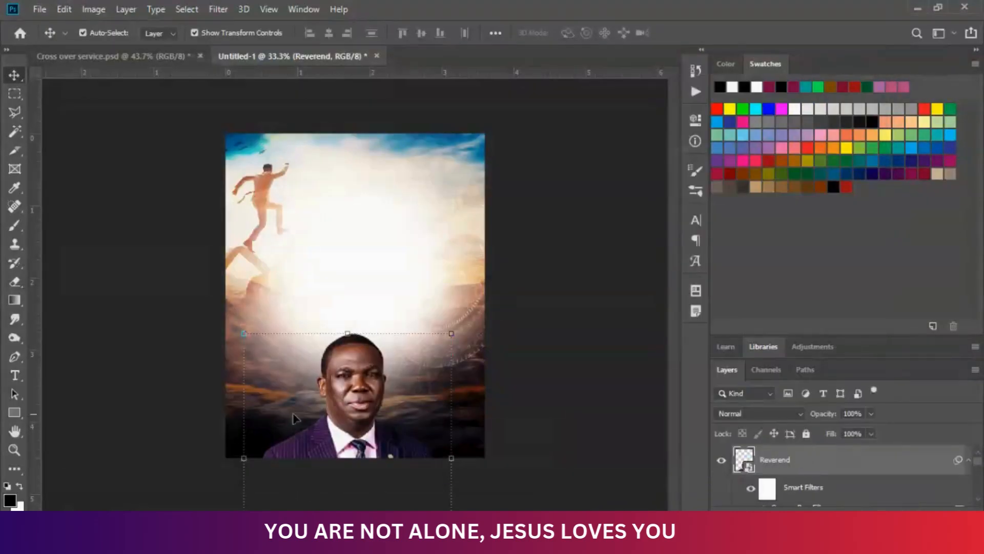
pyautogui.click(353, 409)
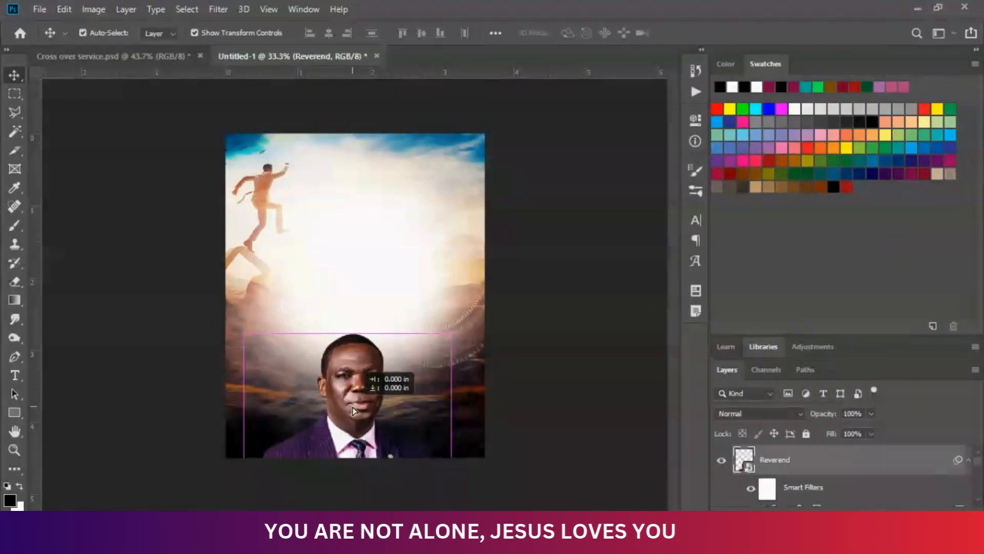
pyautogui.click(579, 305)
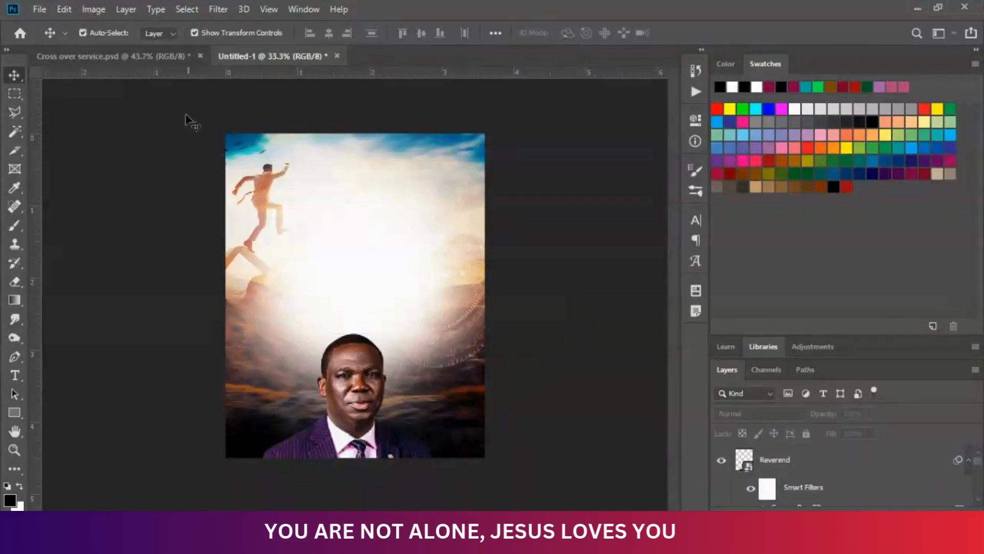
# Copy the Cross, Over, to and Increase title layers from Cross over service.psd into Untitled-1, placing them above the Reverend's head
pyautogui.click(173, 59)
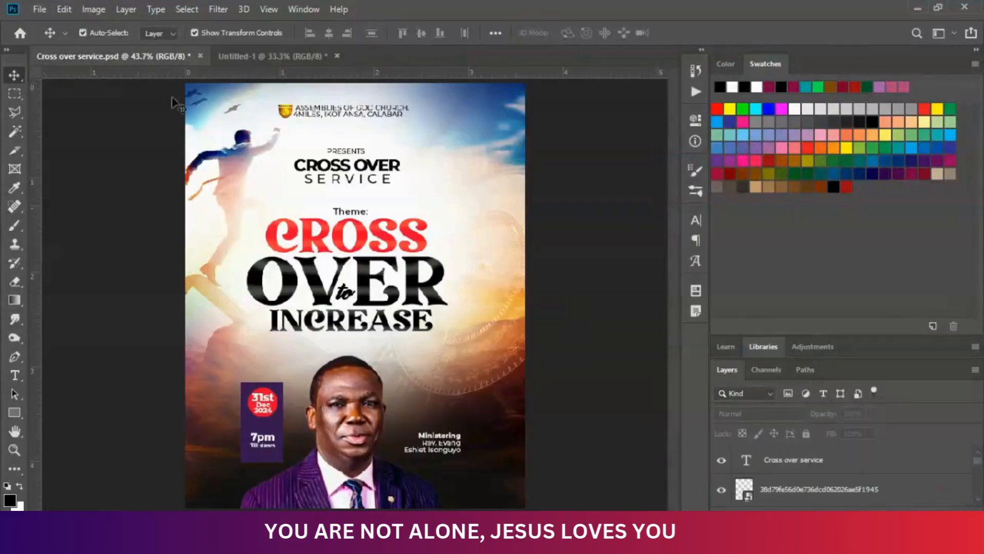
pyautogui.click(280, 234)
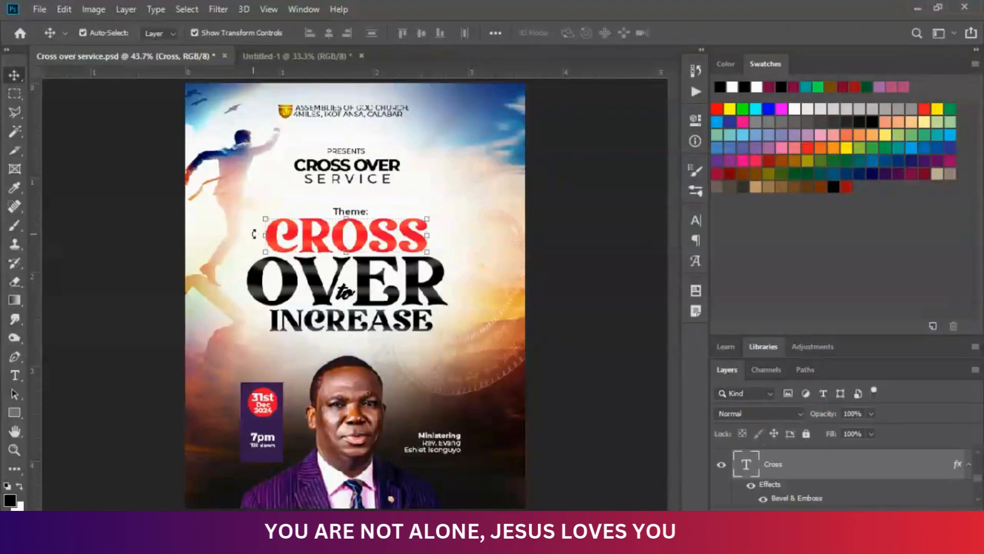
pyautogui.click(332, 324)
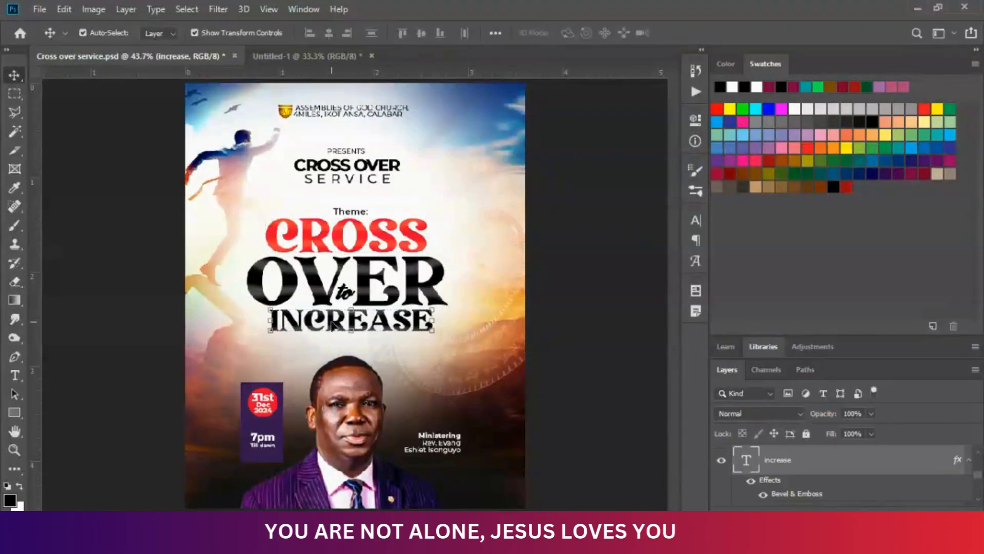
pyautogui.keyDown('shift'); pyautogui.click(271, 285); pyautogui.keyUp('shift')
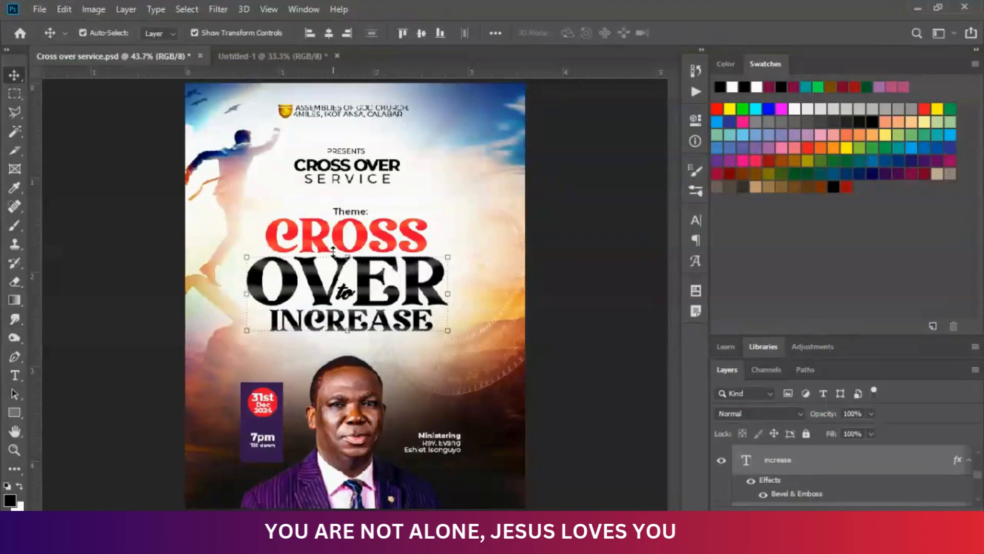
pyautogui.click(277, 234)
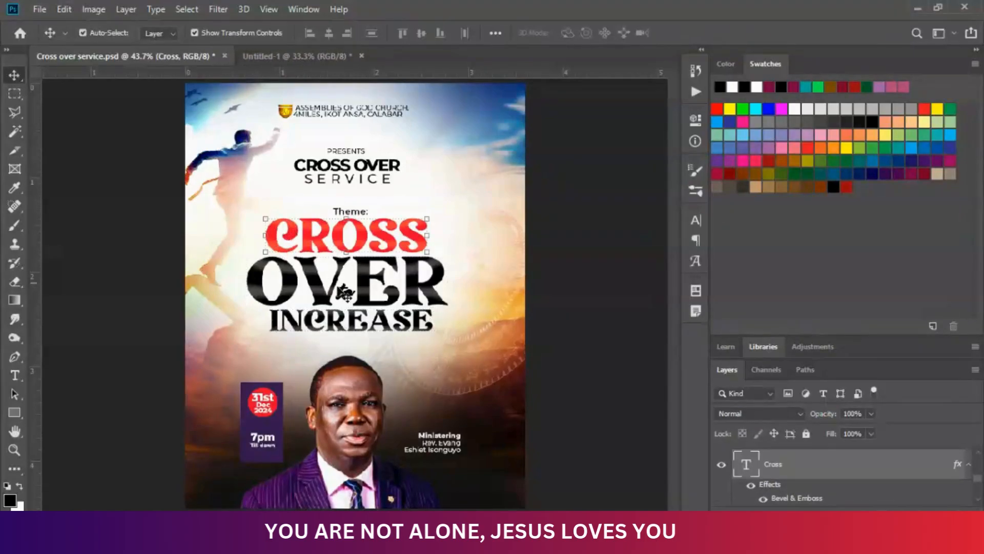
pyautogui.keyDown('shift'); pyautogui.click(405, 325); pyautogui.keyUp('shift')
pyautogui.keyDown('shift'); pyautogui.click(366, 264); pyautogui.keyUp('shift')
pyautogui.click(344, 294)
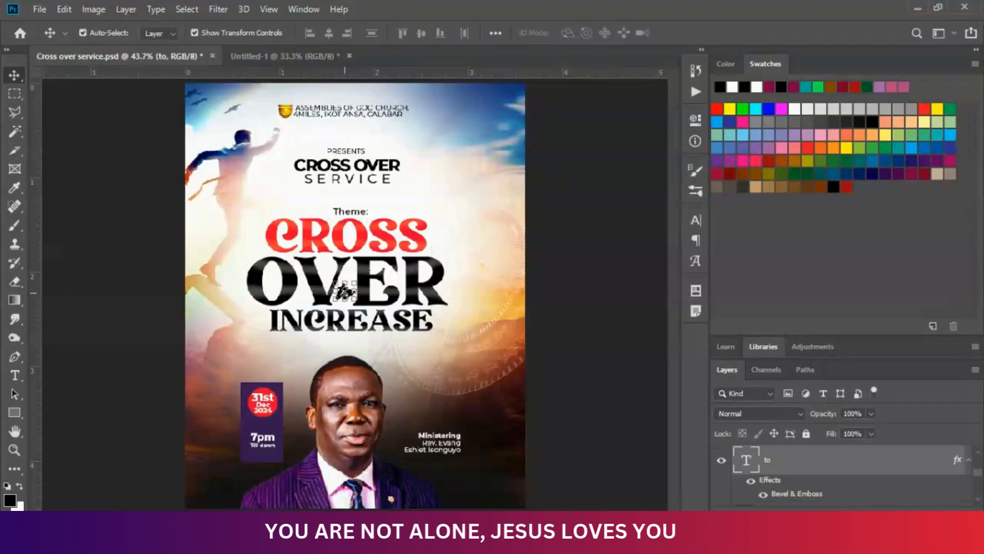
pyautogui.keyDown('shift'); pyautogui.click(277, 235); pyautogui.keyUp('shift')
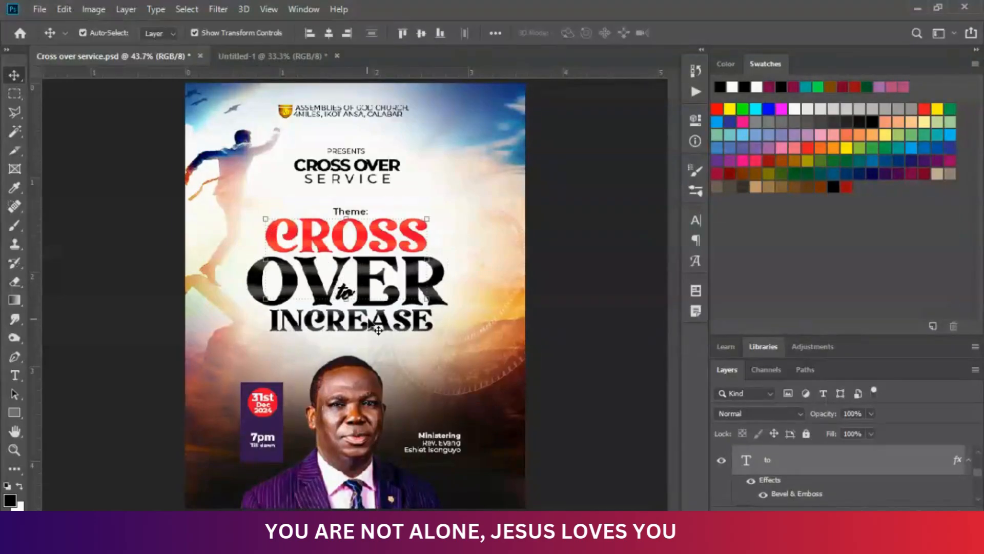
pyautogui.keyDown('shift'); pyautogui.click(354, 329); pyautogui.keyUp('shift')
pyautogui.keyDown('shift'); pyautogui.click(365, 270); pyautogui.keyUp('shift')
pyautogui.keyDown('shift'); pyautogui.click(365, 273); pyautogui.keyUp('shift')
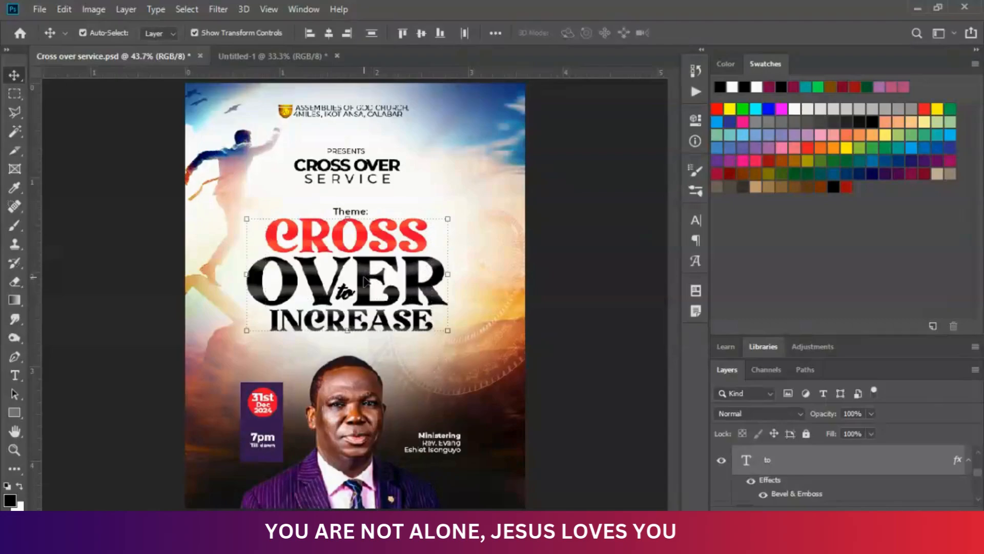
pyautogui.moveTo(365, 279)
pyautogui.mouseDown()
pyautogui.moveTo(325, 98)
pyautogui.moveTo(304, 63)
pyautogui.moveTo(351, 282)
pyautogui.moveTo(358, 271)
pyautogui.mouseUp()
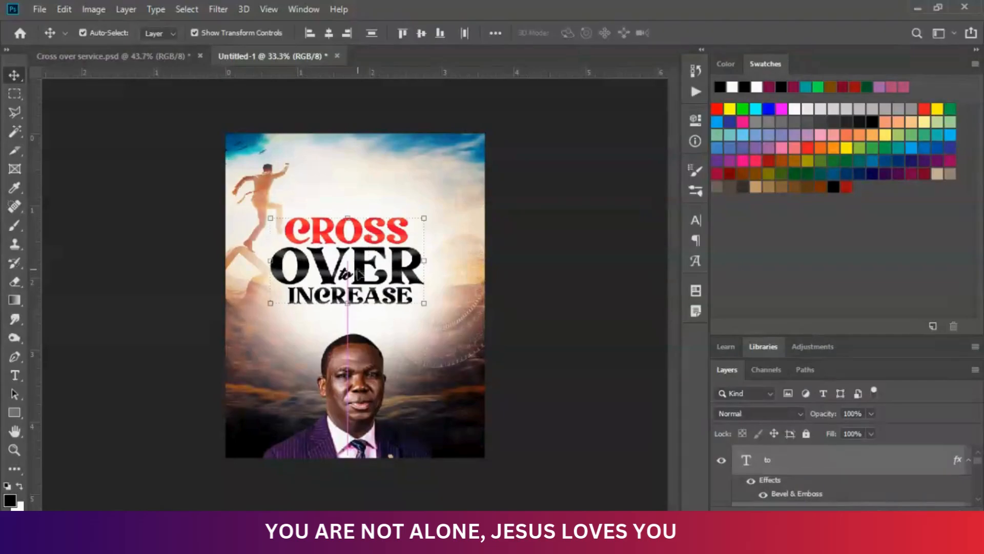
# Copy the church logo, address, Presents and Cross Over Service header layers from Cross over service.psd into Untitled-1, above the title
pyautogui.click(90, 54)
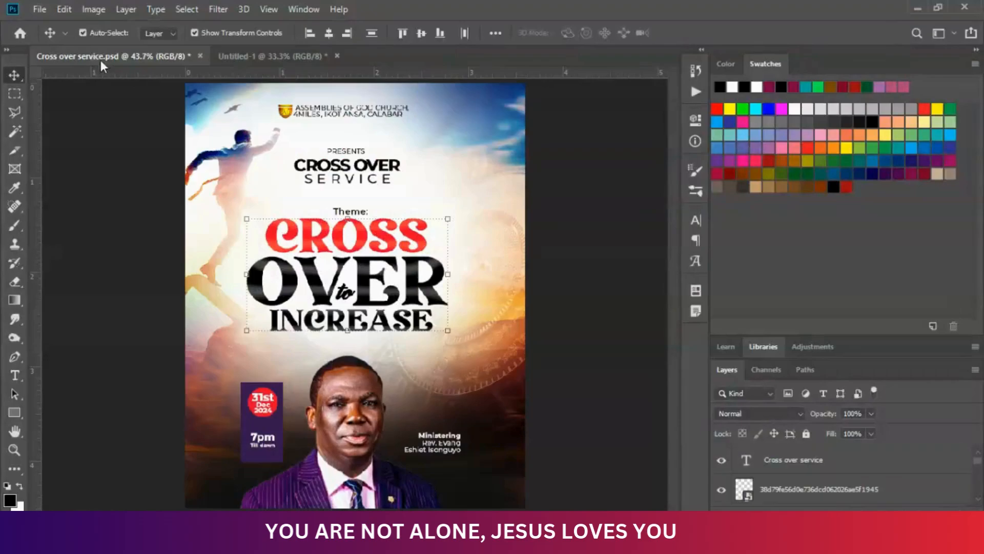
pyautogui.click(291, 112)
pyautogui.keyDown('shift'); pyautogui.click(359, 114); pyautogui.keyUp('shift')
pyautogui.keyDown('shift'); pyautogui.click(384, 180); pyautogui.keyUp('shift')
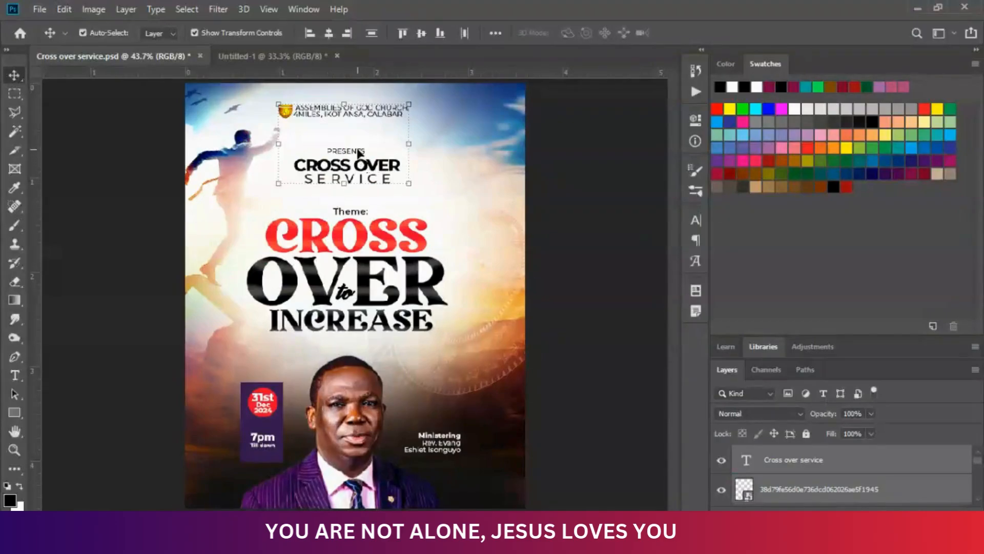
pyautogui.moveTo(367, 165); pyautogui.dragTo(360, 193)
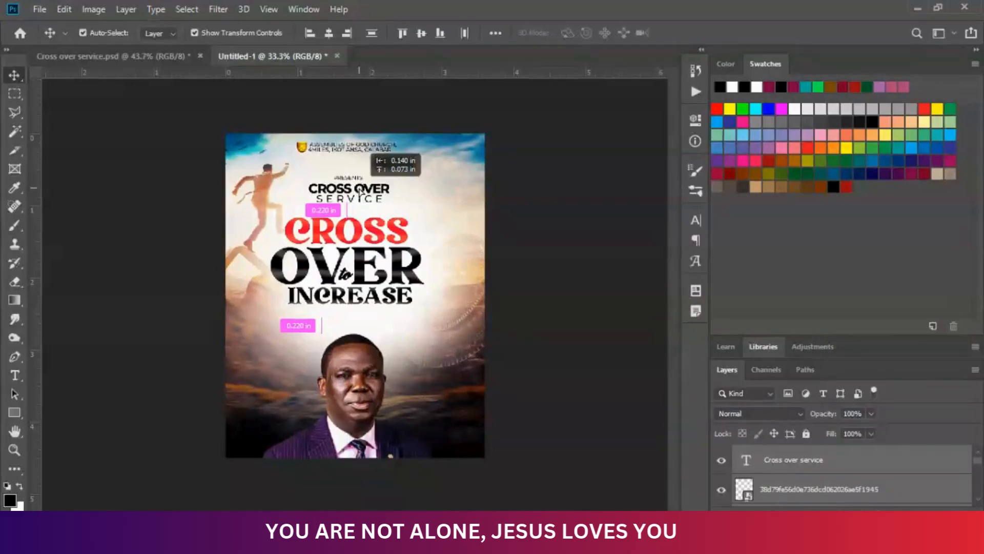
pyautogui.moveTo(361, 193); pyautogui.dragTo(357, 193)
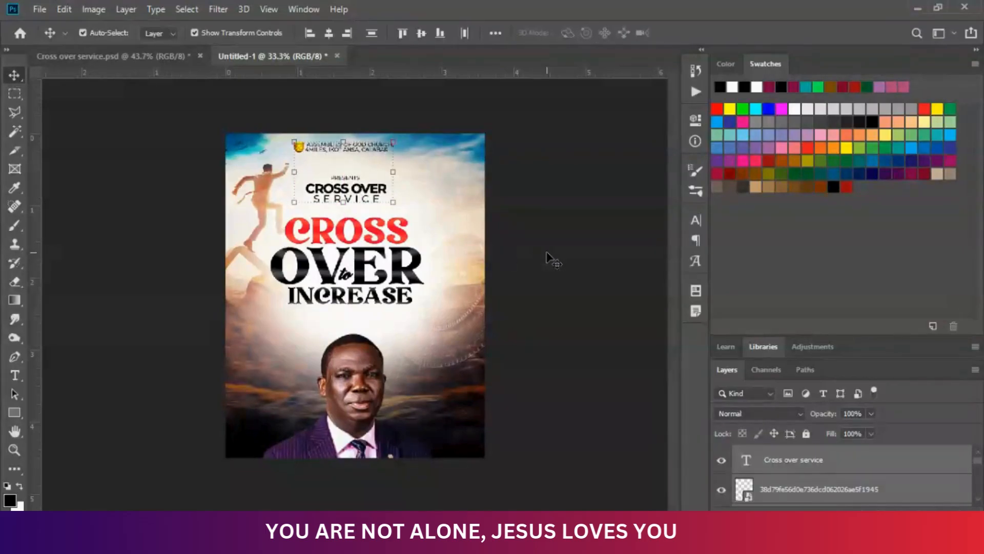
# Move the church logo and address slightly down from the flyer's upper edge
pyautogui.click(549, 259)
pyautogui.click(290, 149)
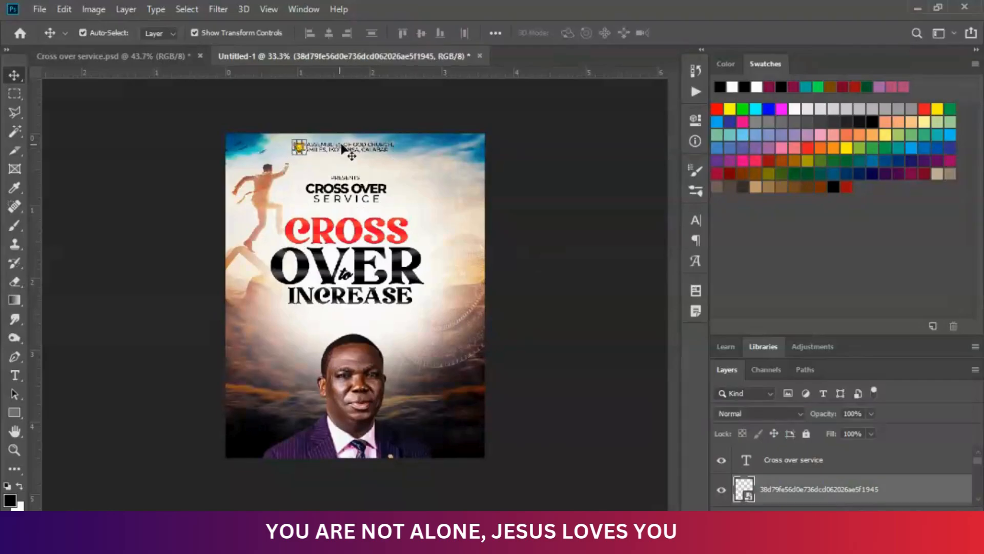
pyautogui.moveTo(361, 152); pyautogui.dragTo(361, 157)
pyautogui.click(640, 321)
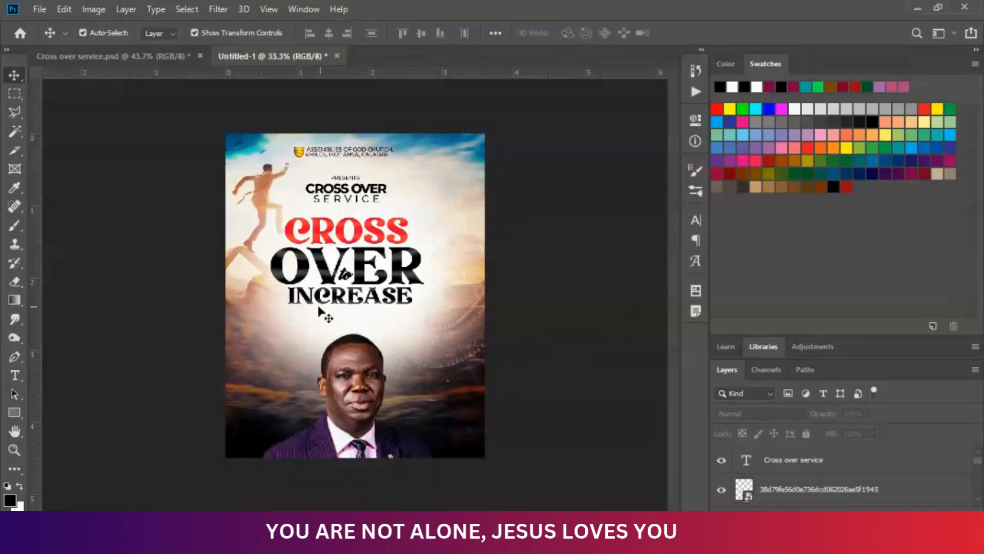
# Move the Cross, Over, to and Increase title layers down together, closer to the Reverend's head
pyautogui.click(293, 232)
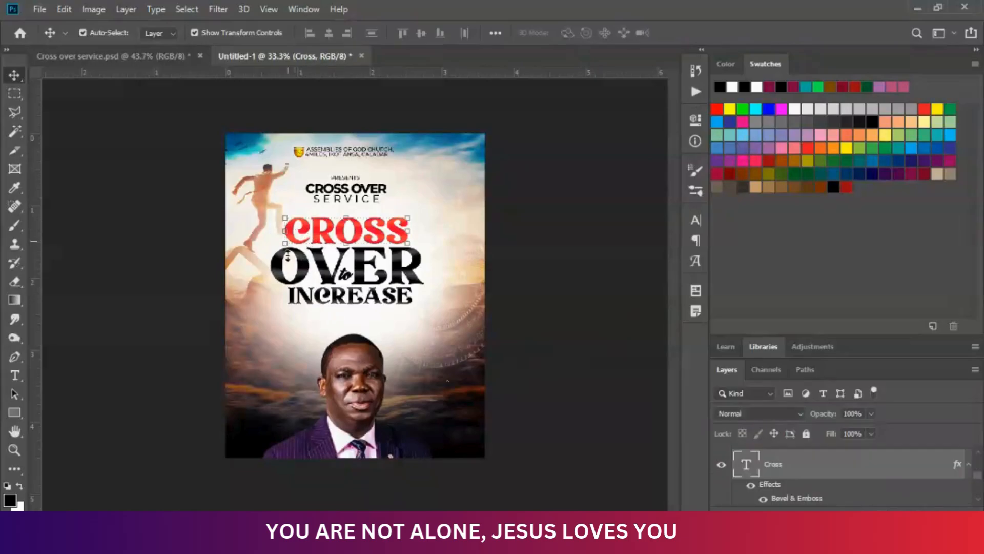
pyautogui.keyDown('shift'); pyautogui.click(308, 300); pyautogui.keyUp('shift')
pyautogui.keyDown('shift'); pyautogui.click(325, 271); pyautogui.keyUp('shift')
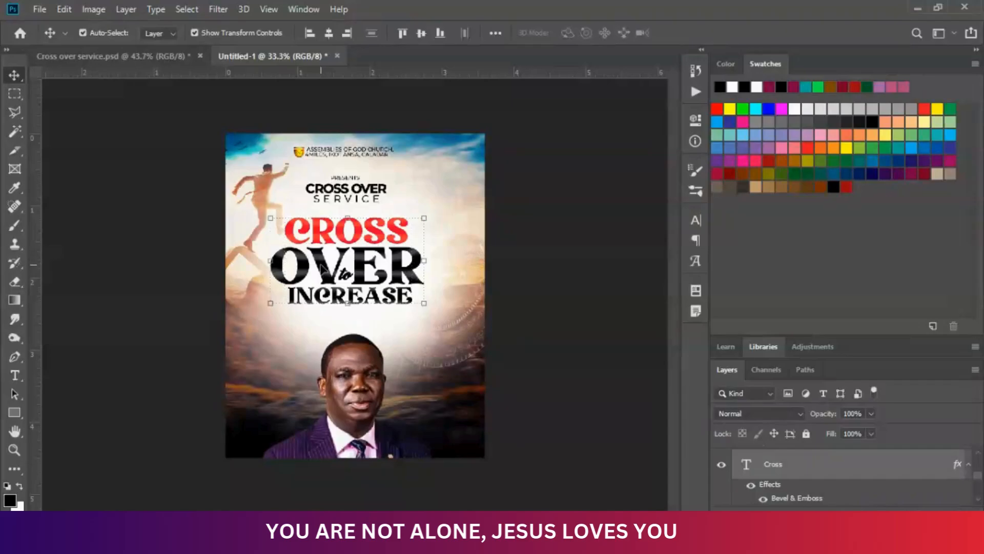
pyautogui.moveTo(363, 261); pyautogui.dragTo(367, 277)
pyautogui.click(567, 297)
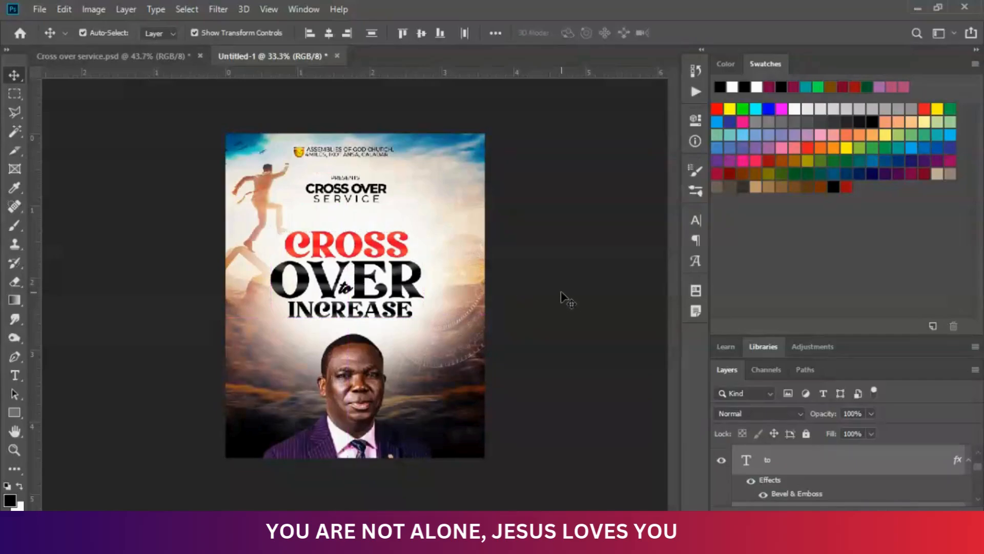
# Move the Presents and Cross Over Service header layers slightly down, towards the title
pyautogui.click(347, 180)
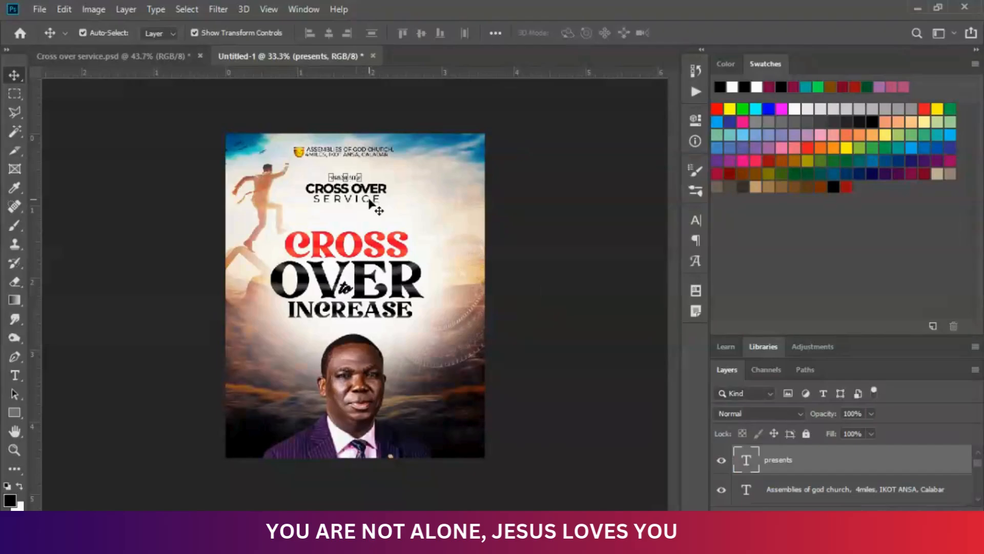
pyautogui.keyDown('shift'); pyautogui.click(369, 199); pyautogui.keyUp('shift')
pyautogui.moveTo(367, 194)
pyautogui.mouseDown()
pyautogui.moveTo(389, 205)
pyautogui.moveTo(370, 203)
pyautogui.mouseUp()
pyautogui.click(589, 389)
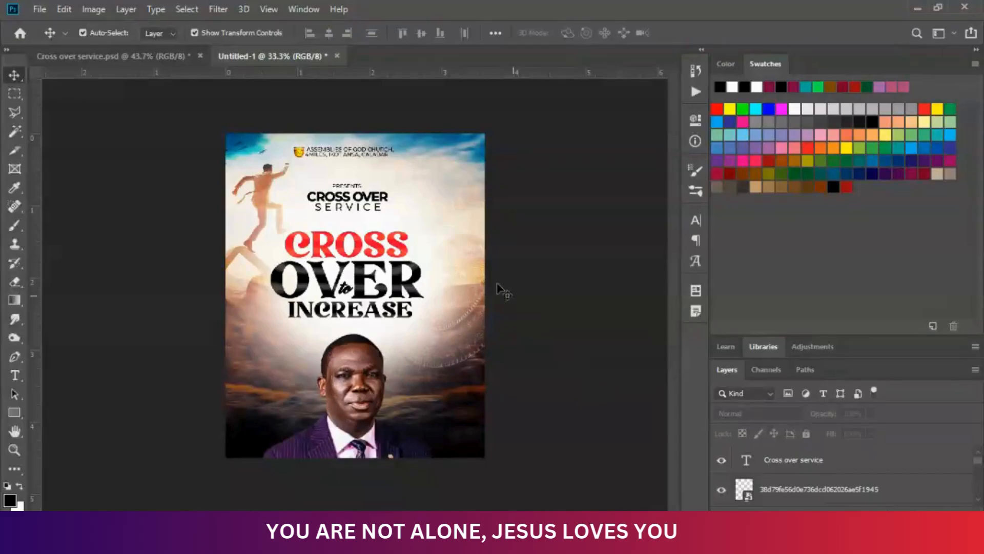
# Shift the church logo and address further down and slightly right, closer to the Presents line
pyautogui.click(298, 152)
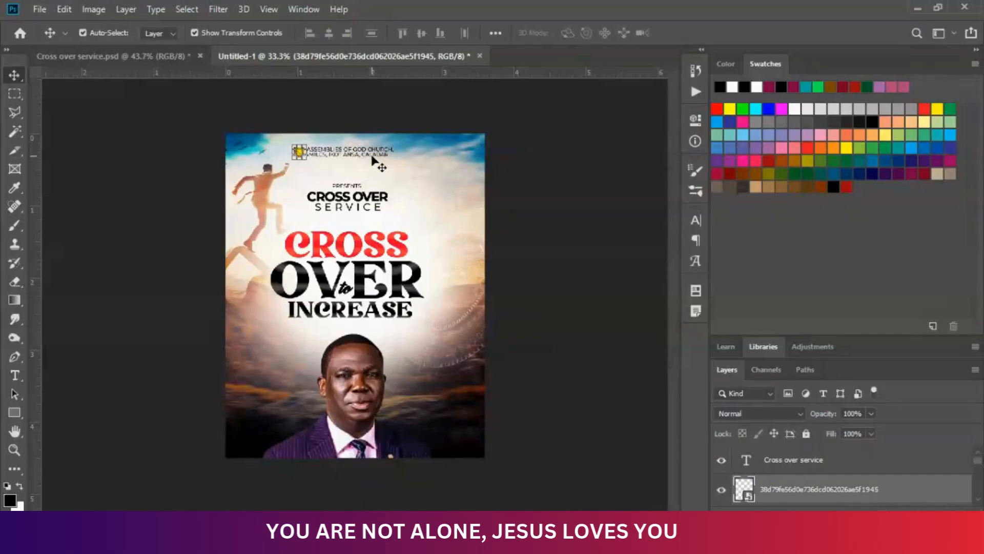
pyautogui.click(371, 157)
pyautogui.click(277, 162)
pyautogui.click(296, 150)
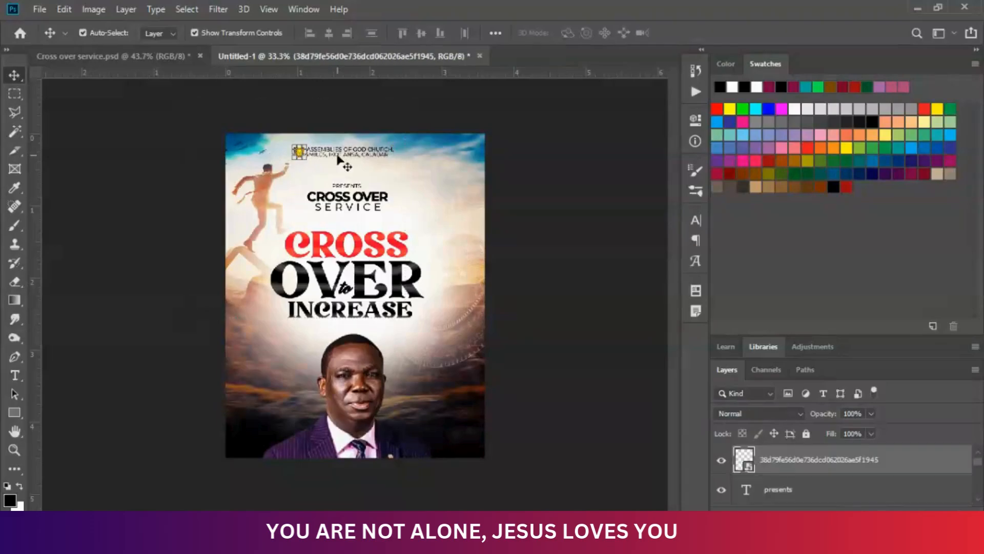
pyautogui.moveTo(365, 151); pyautogui.dragTo(372, 166)
pyautogui.click(571, 251)
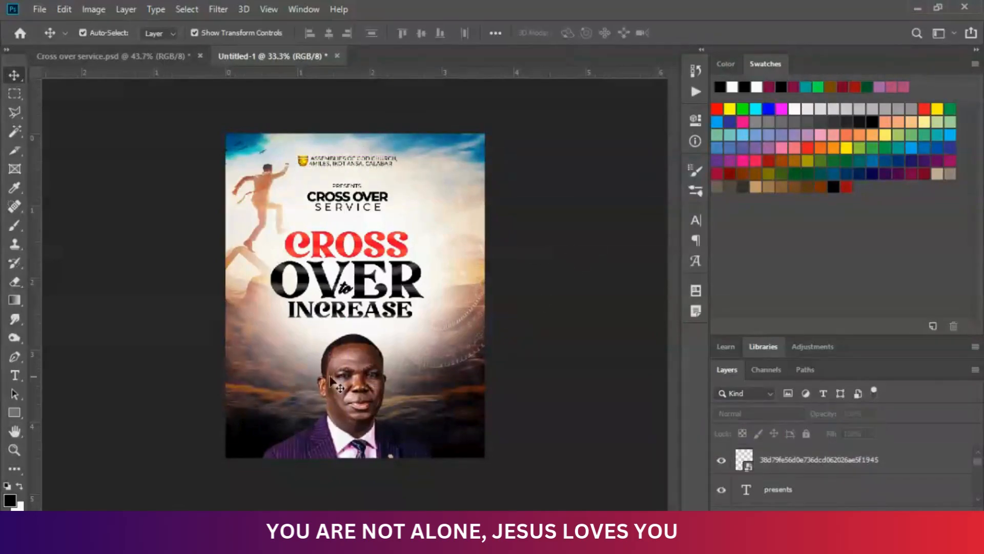
# Copy the purple date and time badge with its 31st Dec 2024 and 7pm layers from Cross over service.psd into Untitled-1, left of the Reverend
pyautogui.click(116, 55)
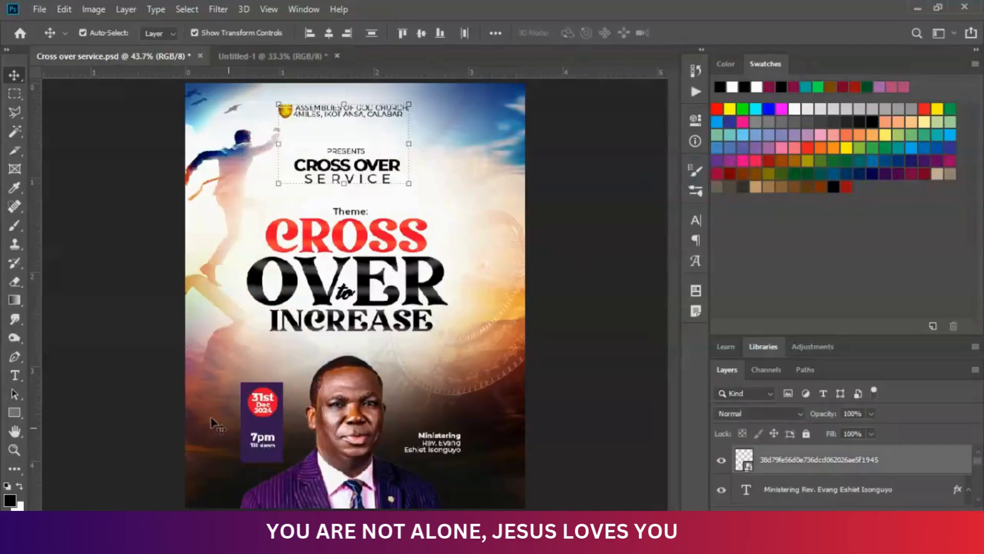
pyautogui.moveTo(214, 424); pyautogui.dragTo(218, 428)
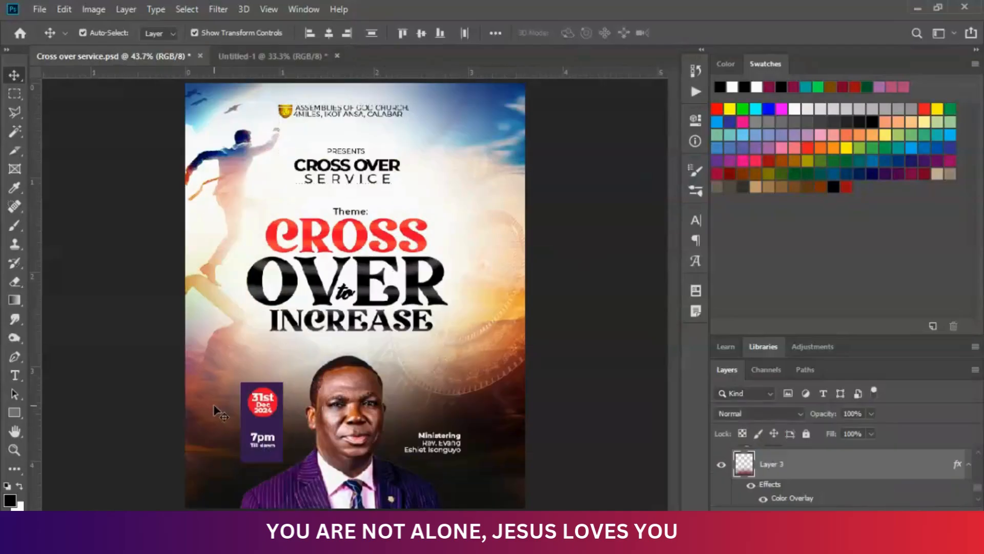
pyautogui.click(246, 434)
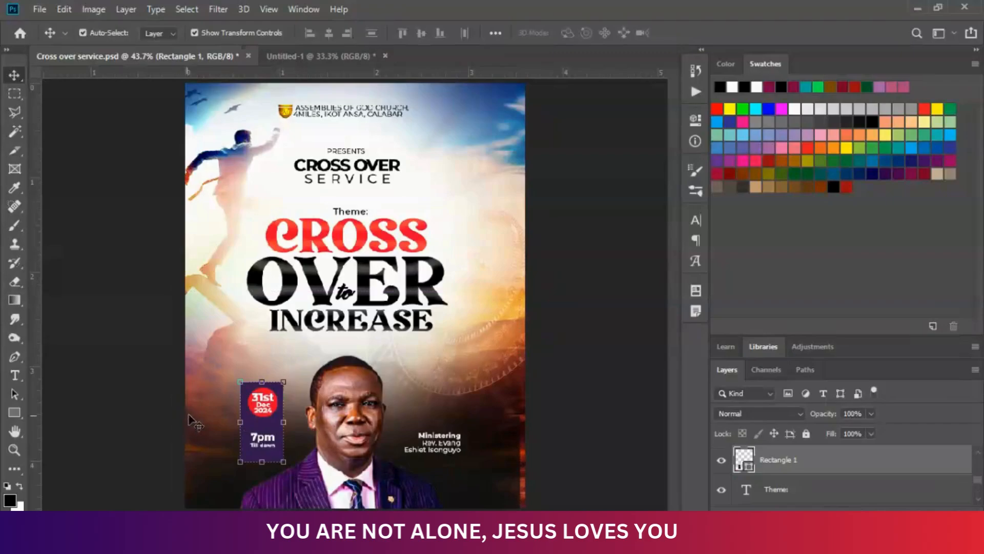
pyautogui.click(277, 409)
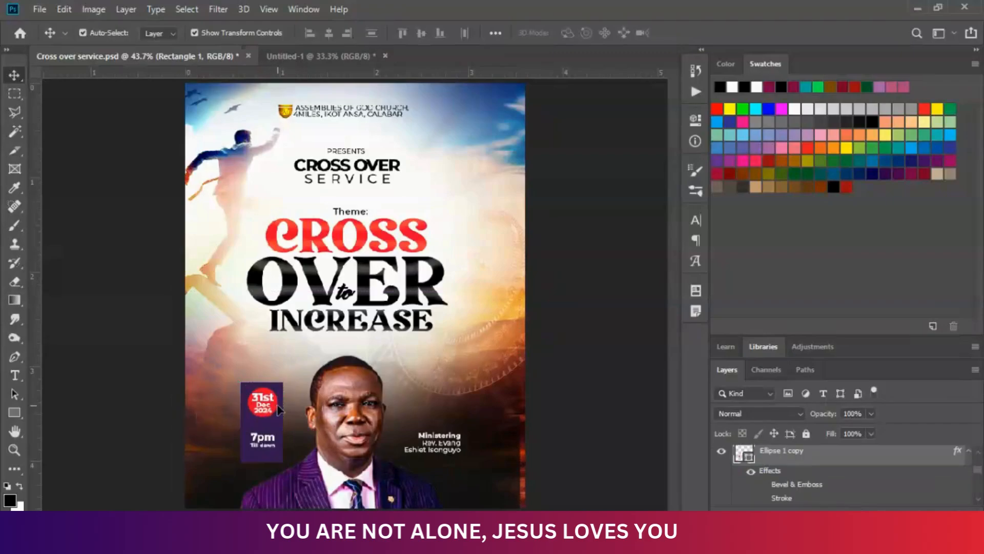
pyautogui.keyDown('shift'); pyautogui.click(272, 444); pyautogui.keyUp('shift')
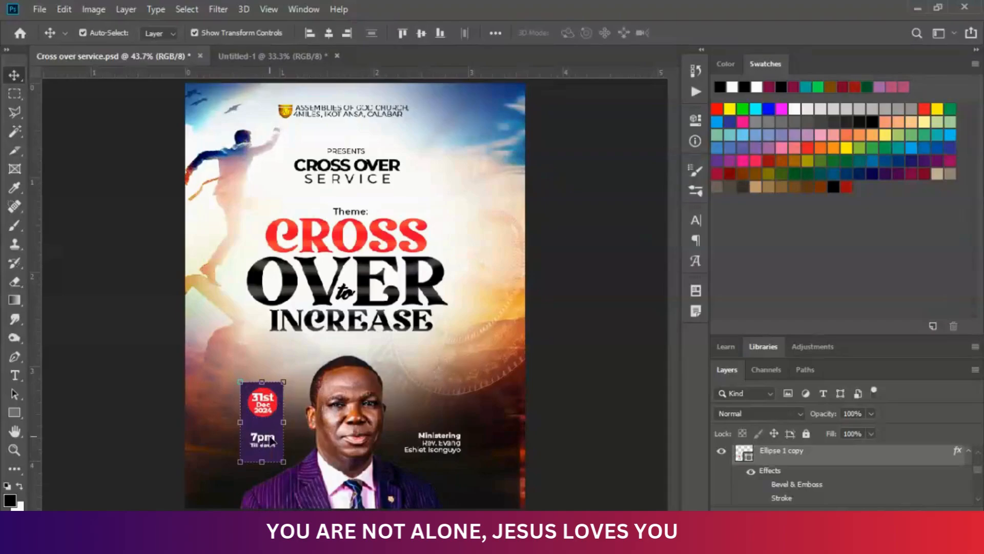
pyautogui.keyDown('shift'); pyautogui.click(270, 438); pyautogui.keyUp('shift')
pyautogui.moveTo(262, 404); pyautogui.dragTo(272, 346)
pyautogui.moveTo(275, 394); pyautogui.dragTo(284, 378)
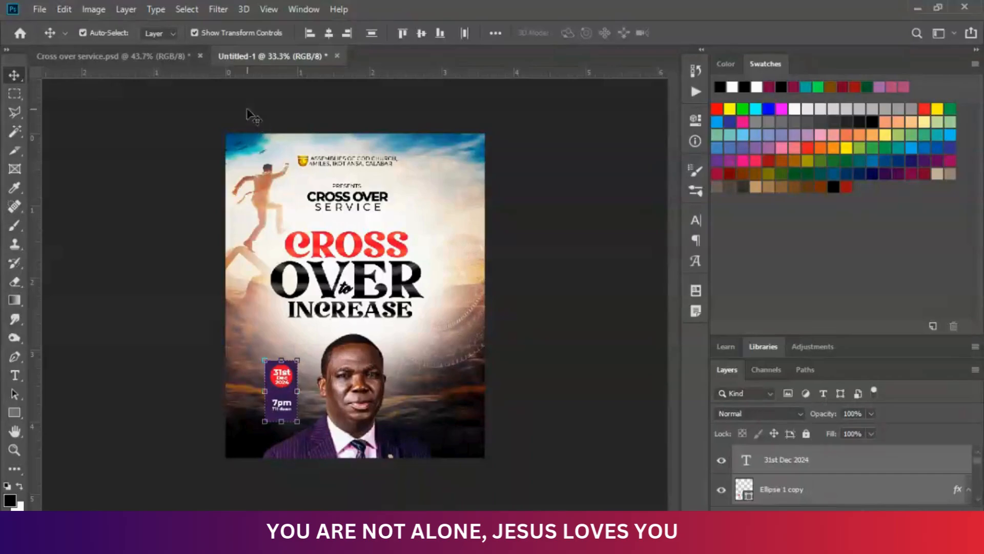
pyautogui.click(224, 105)
# Copy the Ministering text layer from Cross over service.psd into Untitled-1, placing it right of the Reverend's face
pyautogui.click(112, 57)
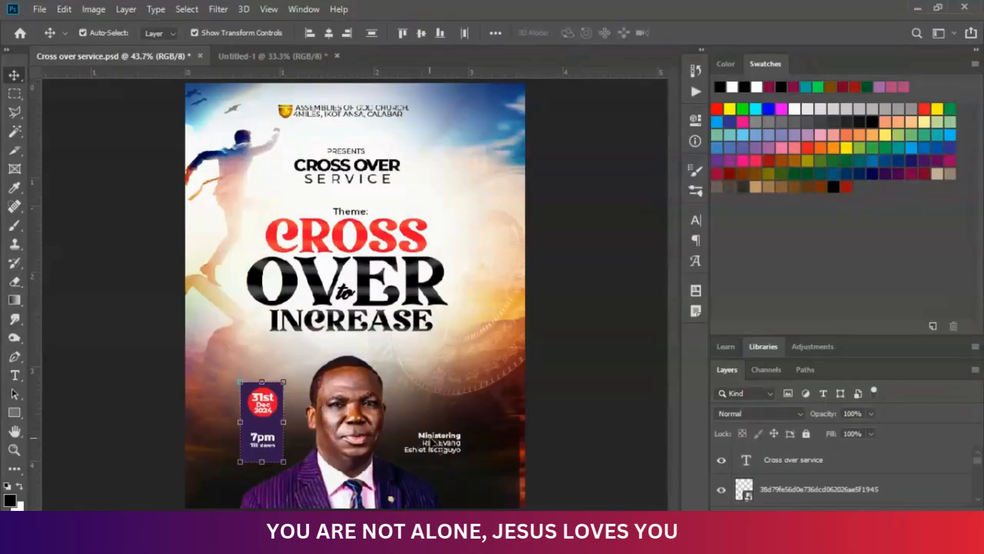
pyautogui.click(447, 441)
pyautogui.moveTo(446, 441); pyautogui.dragTo(422, 413)
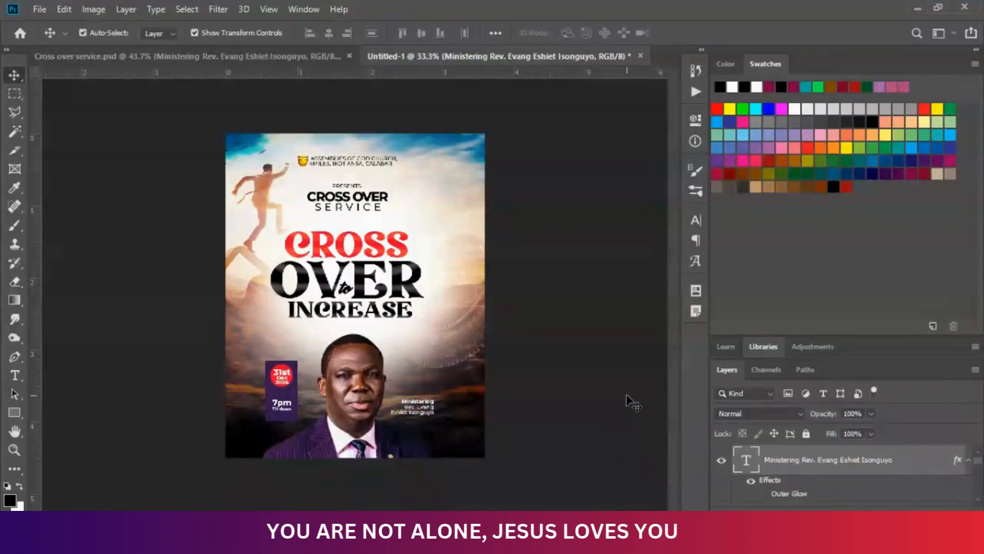
pyautogui.click(631, 402)
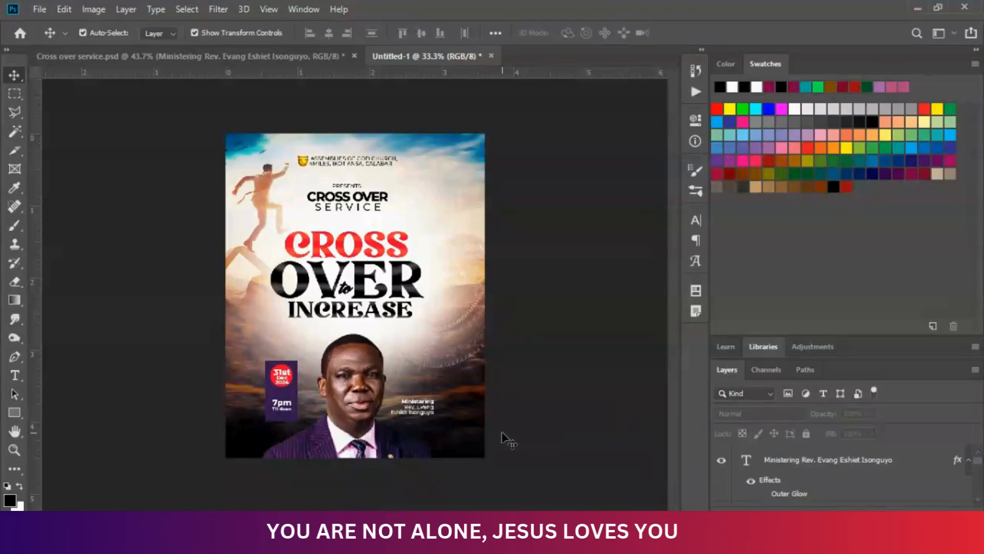
# Place the Rainbow image from the Class Work folder into Untitled-1 so it overlaps the flyer's lower left edge beside the date badge
pyautogui.click(395, 533)
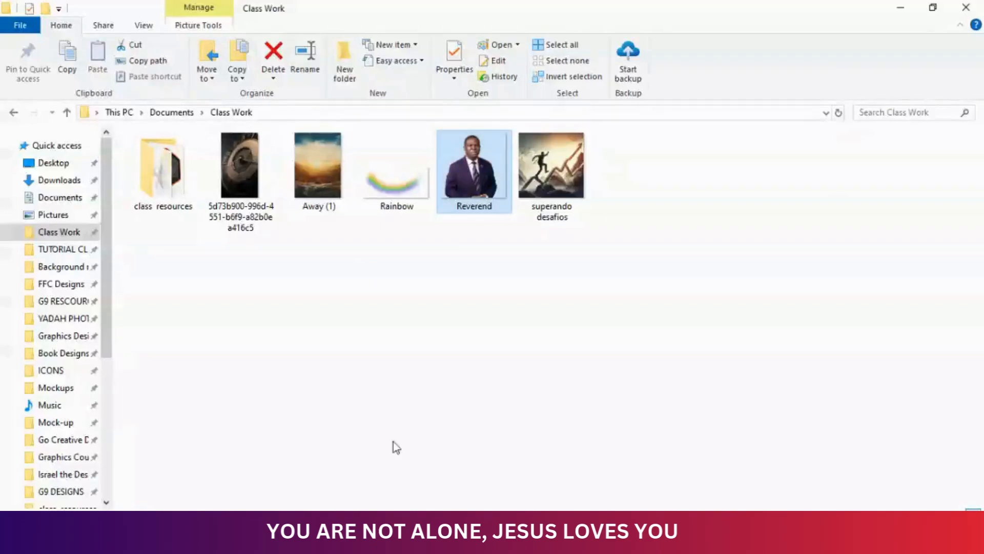
pyautogui.doubleClick(381, 179)
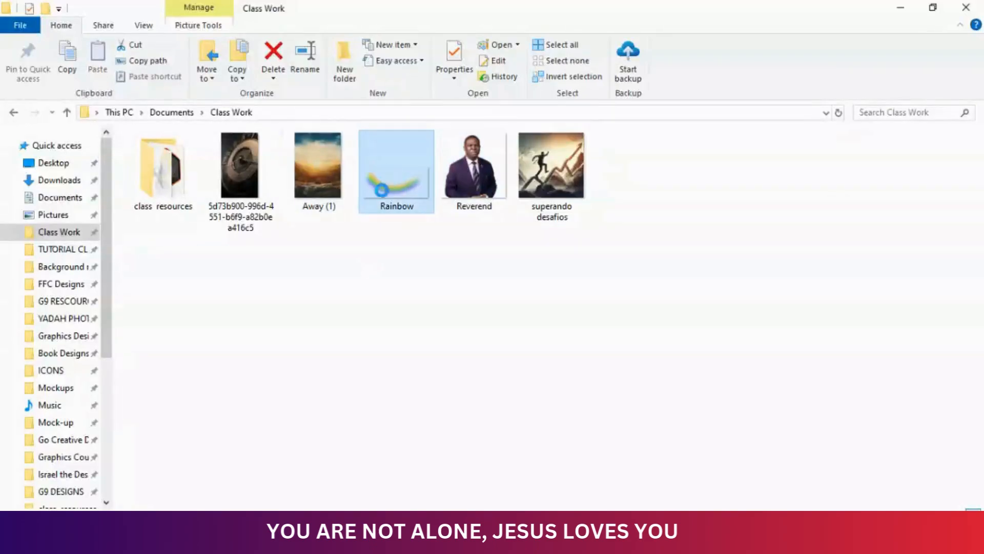
pyautogui.moveTo(402, 189); pyautogui.dragTo(295, 442)
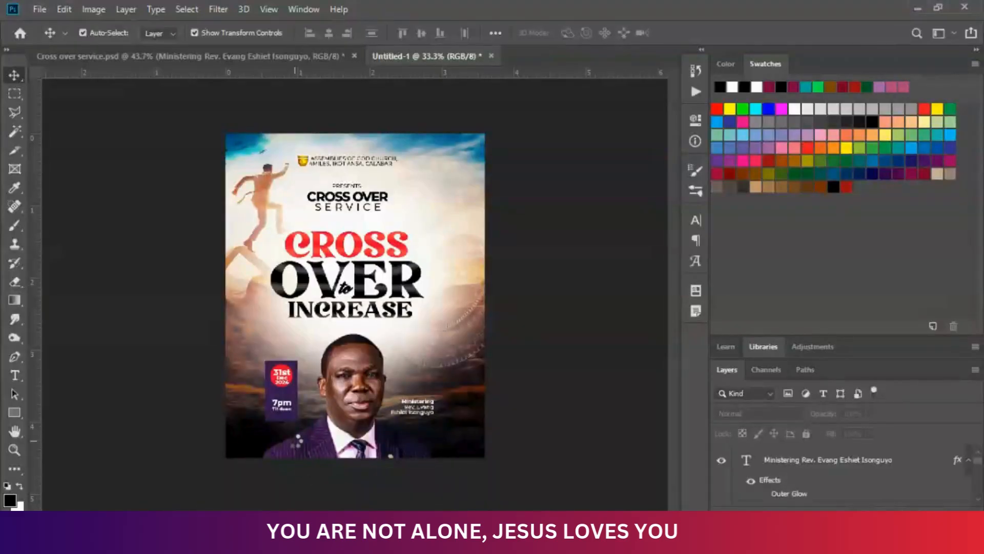
pyautogui.moveTo(323, 365); pyautogui.dragTo(200, 450)
pyautogui.moveTo(299, 359); pyautogui.dragTo(410, 198)
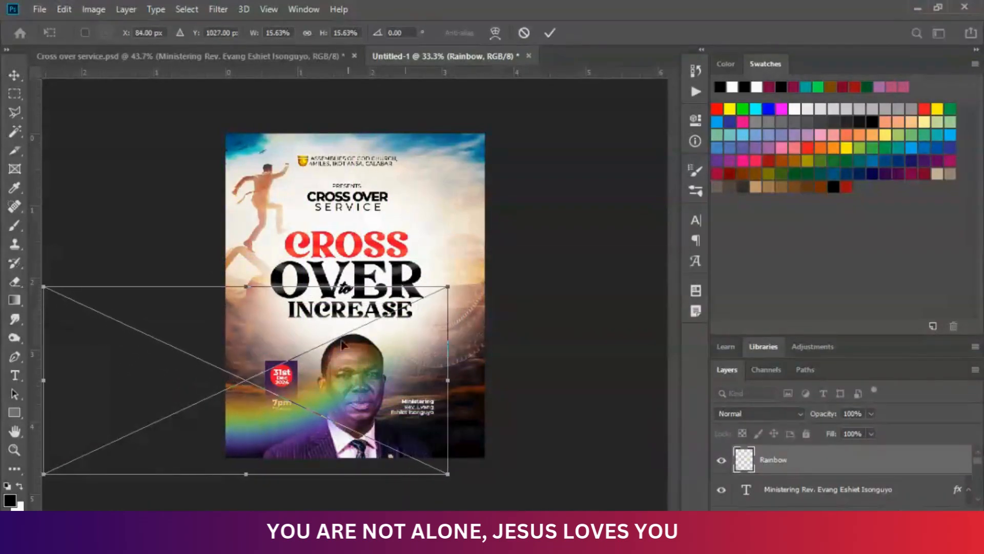
pyautogui.moveTo(330, 402); pyautogui.dragTo(242, 421)
pyautogui.press('Return')
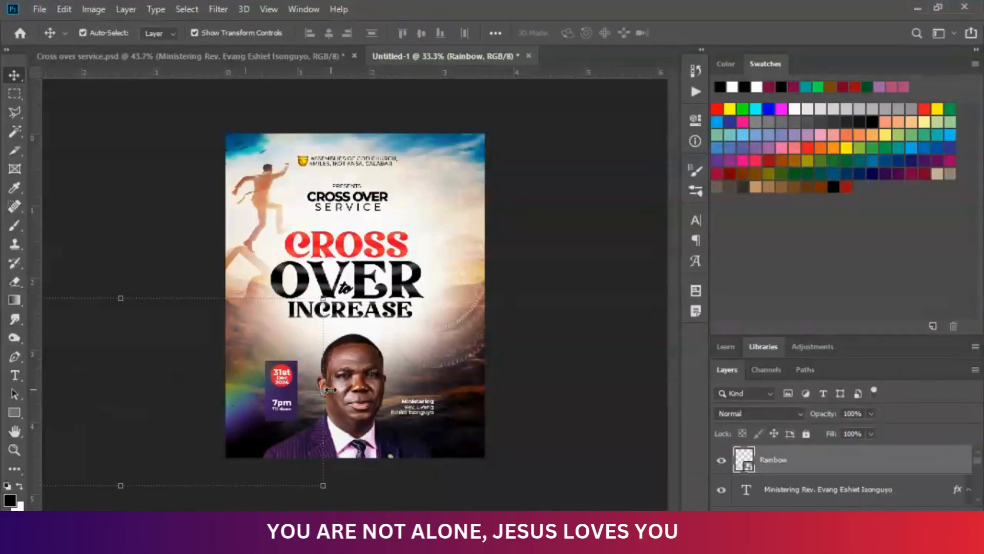
# Scale the Rainbow layer to 15.99% and move it slightly up along the flyer's left edge
pyautogui.hotkey('ctrl', 't')
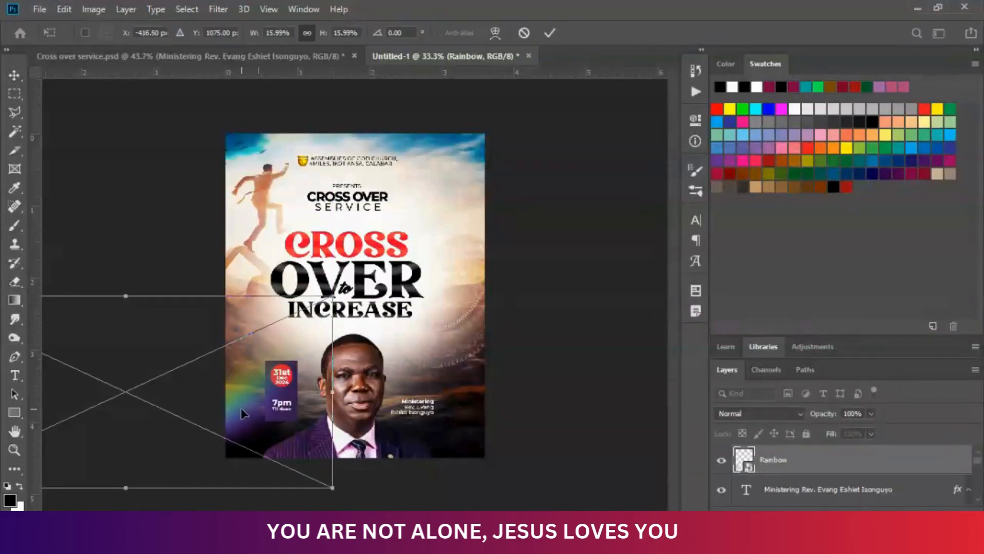
pyautogui.press('Return')
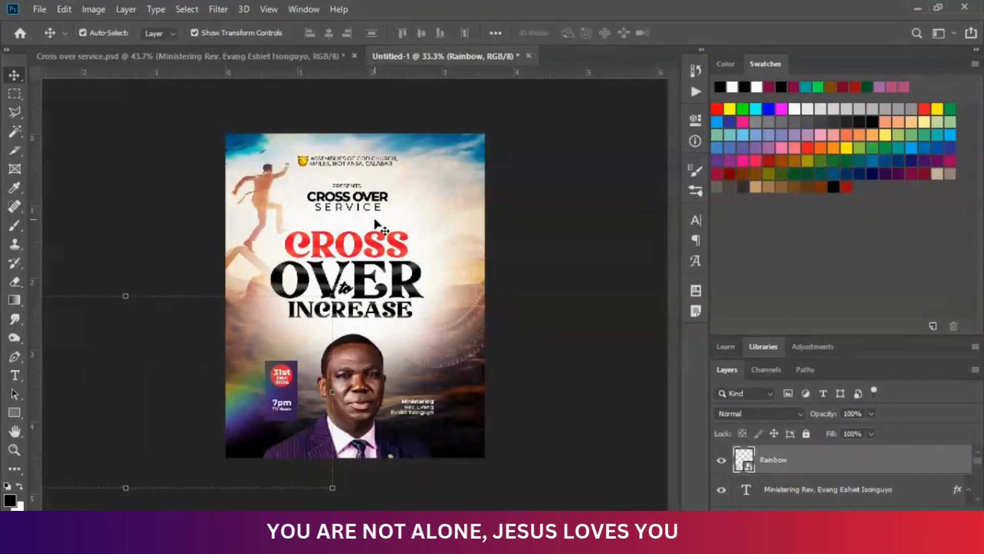
pyautogui.moveTo(244, 413); pyautogui.dragTo(239, 402)
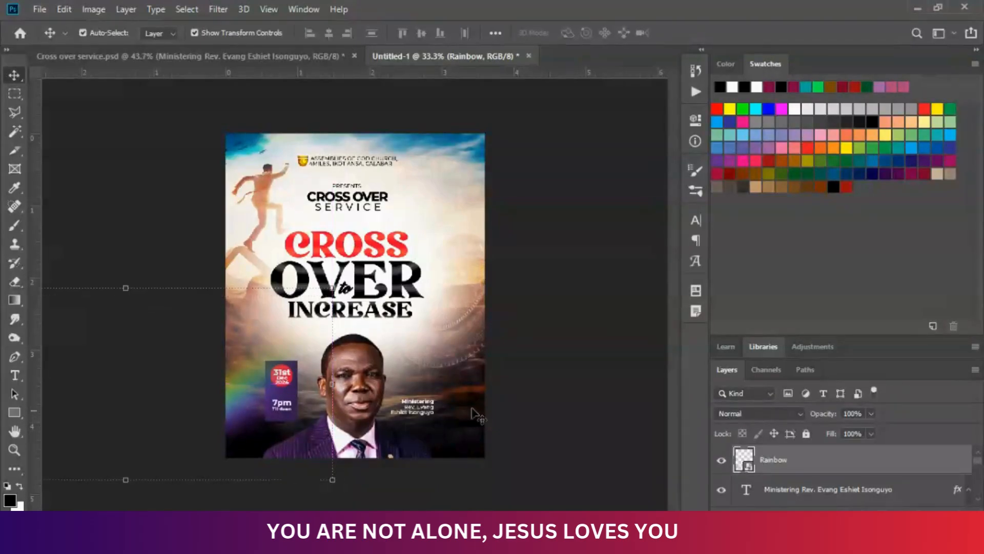